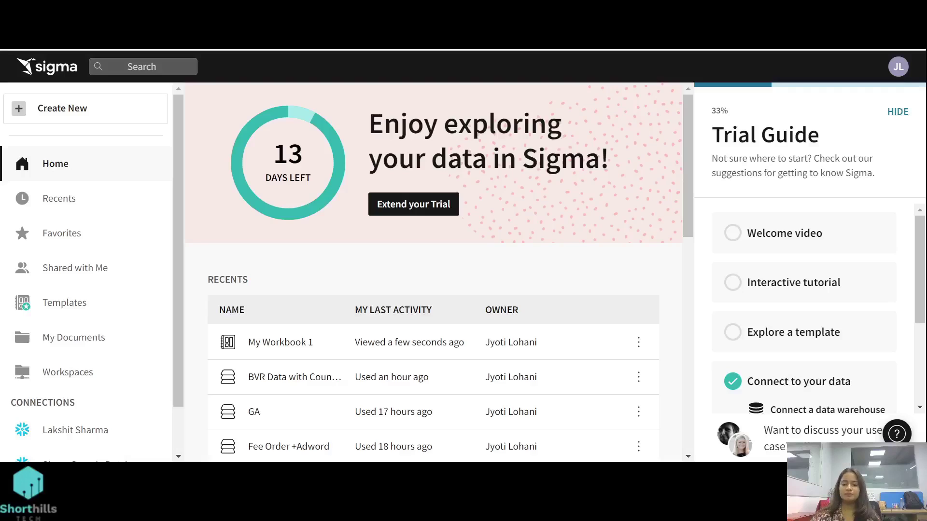
Open My Workbook 1 in edit mode and show the child-element options for the BVR Data with Country table
left_click(272, 344)
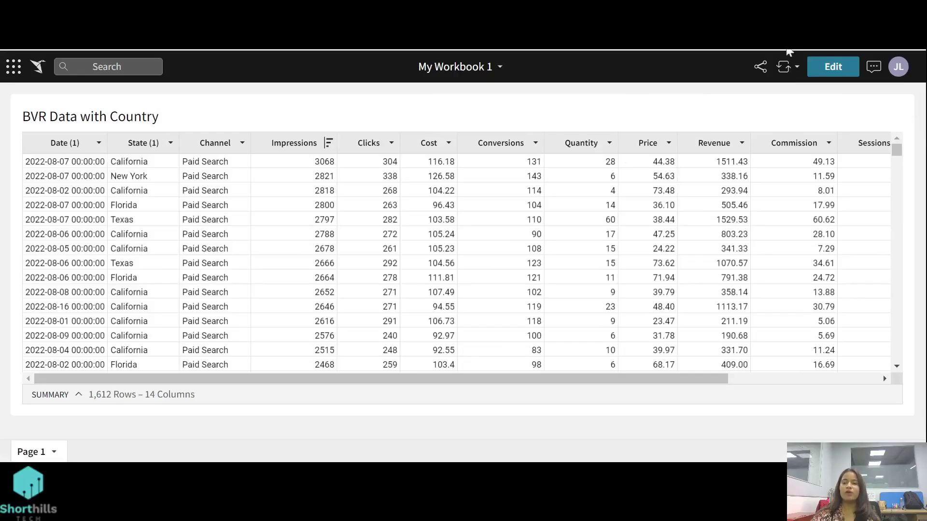
left_click(826, 76)
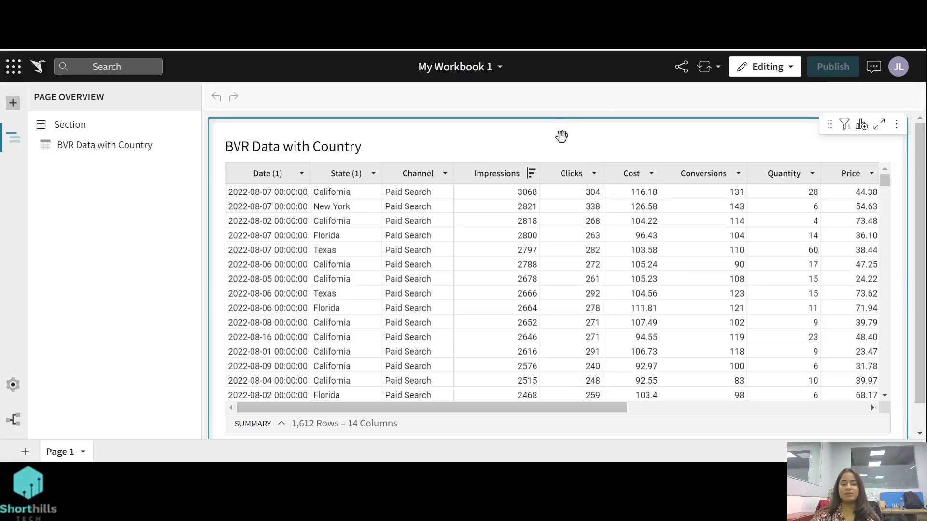
left_click(561, 136)
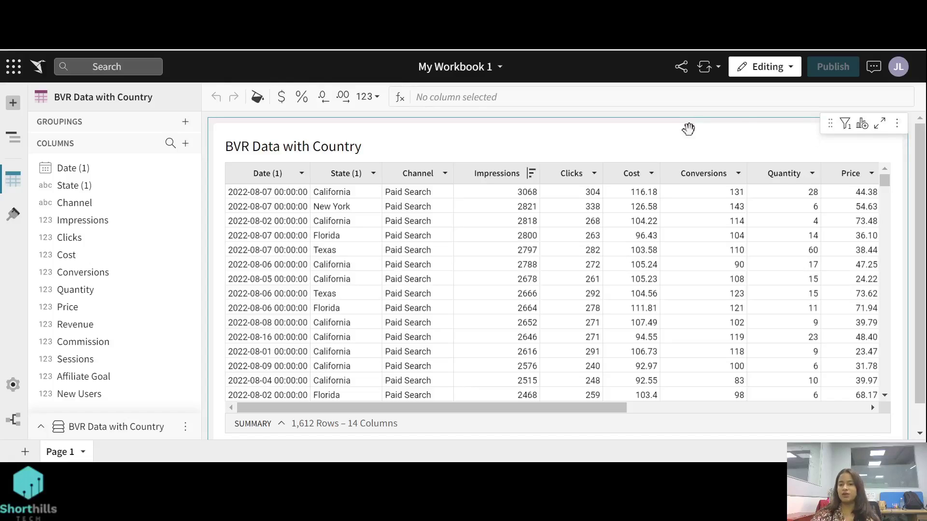
left_click(862, 125)
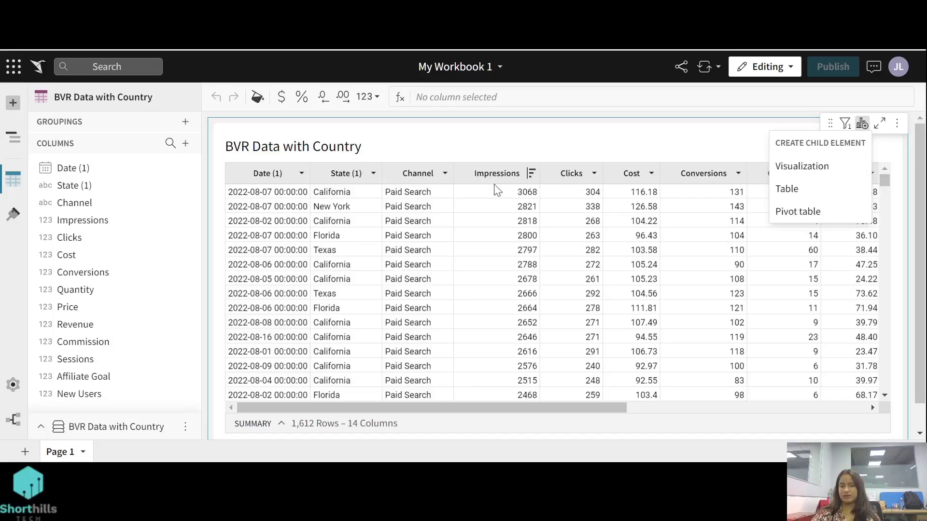
Create a child visualization from the table and keep Bar as the chart type
left_click(796, 170)
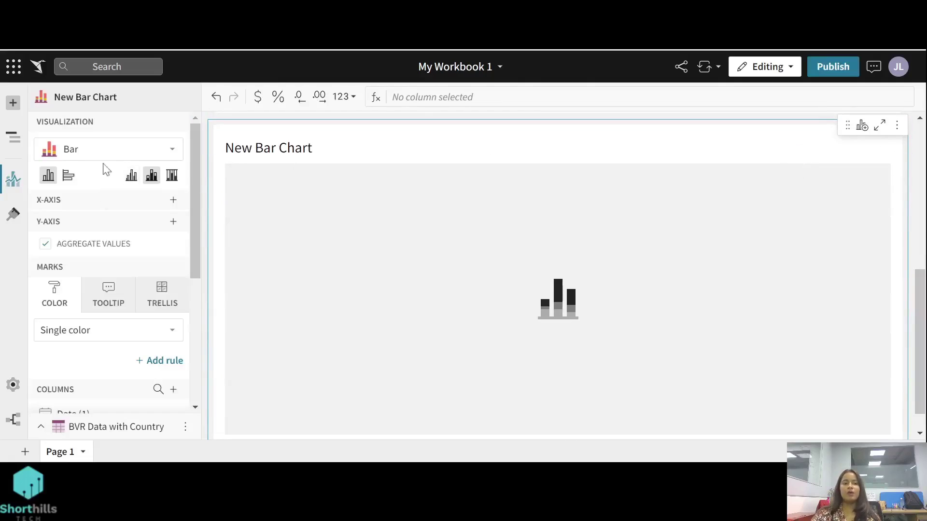
left_click(67, 156)
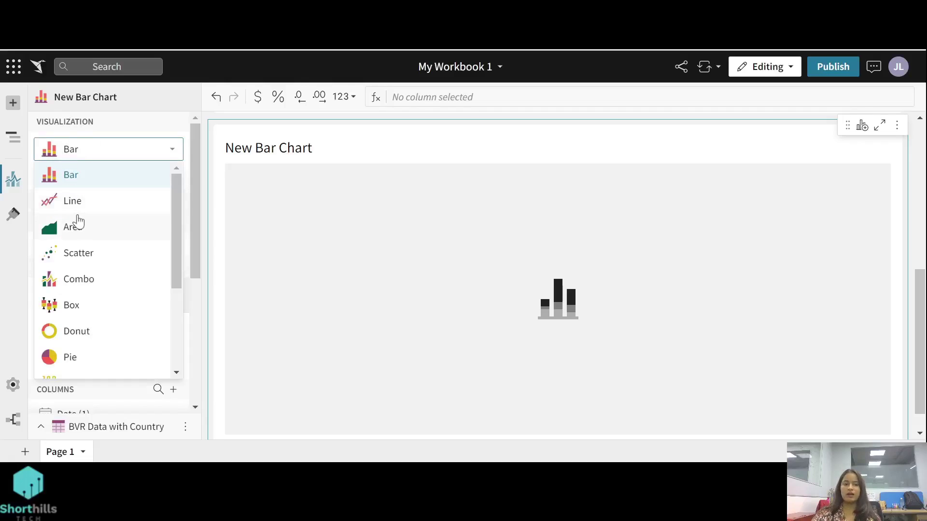
scroll(77, 218, "down", 3)
scroll(78, 221, "up", 3)
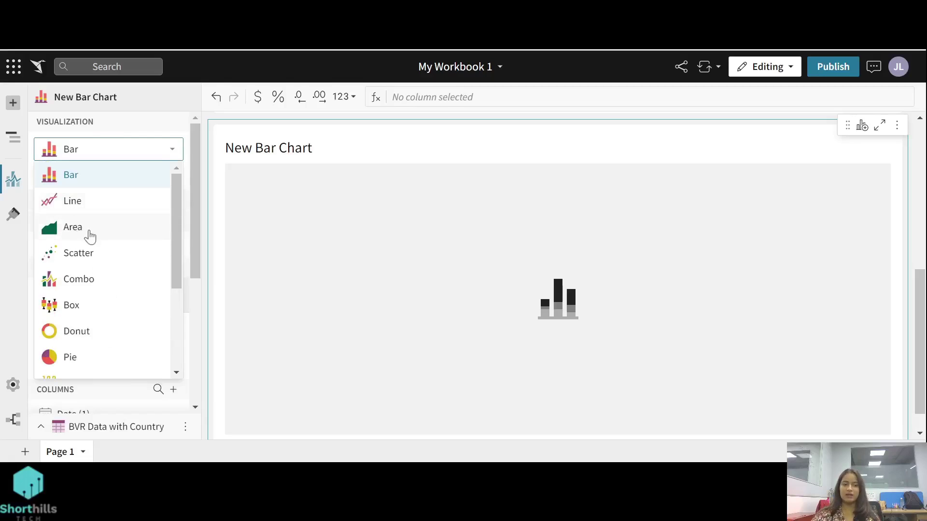
scroll(89, 237, "down", 2)
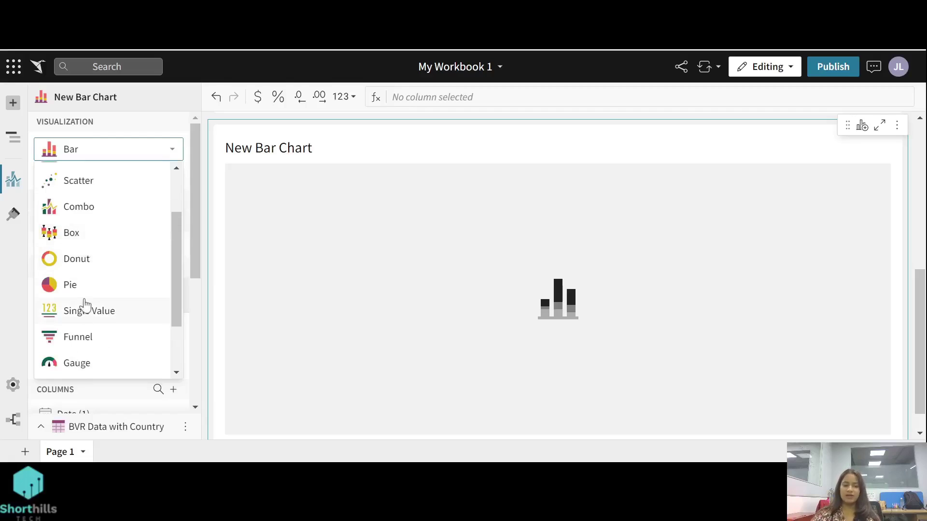
scroll(87, 300, "down", 2)
scroll(86, 302, "down", 1)
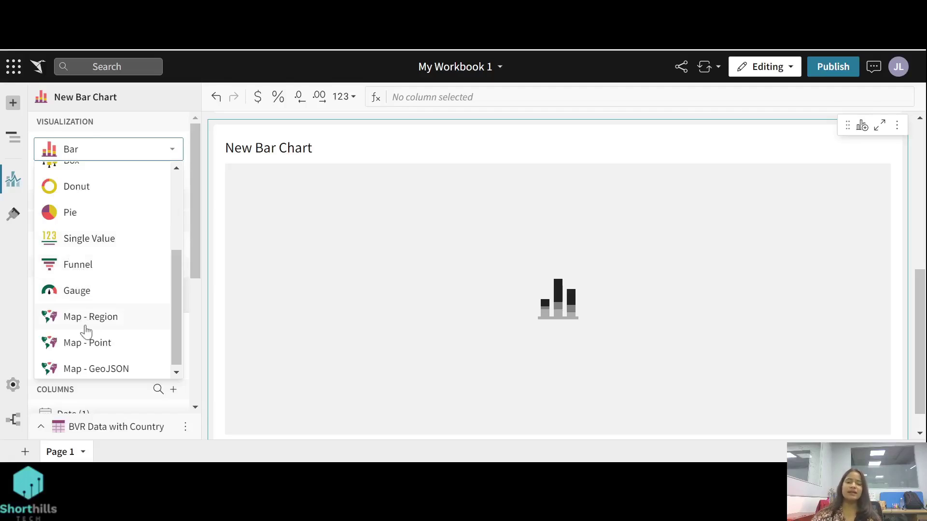
scroll(86, 332, "up", 5)
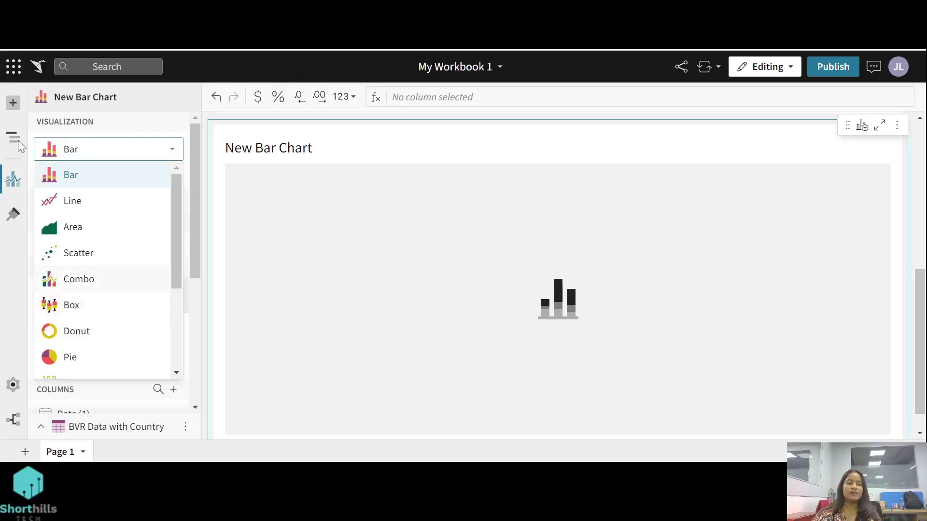
left_click(72, 179)
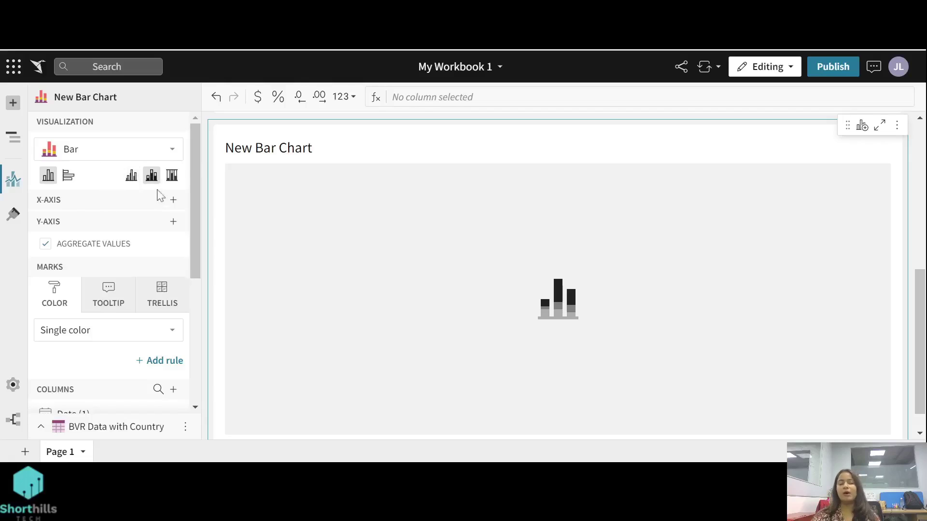
Put State (1) on the X-axis and Sum of Impressions on the Y-axis
left_click(176, 206)
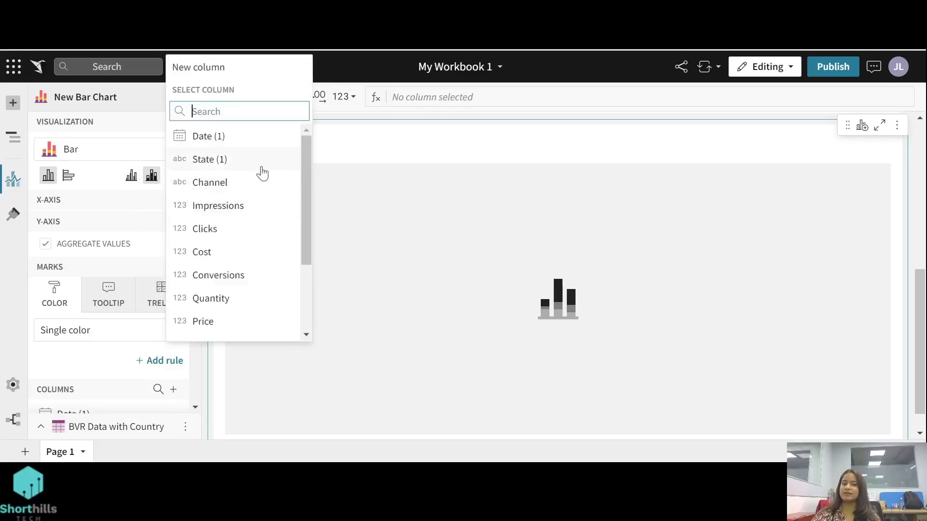
left_click(211, 160)
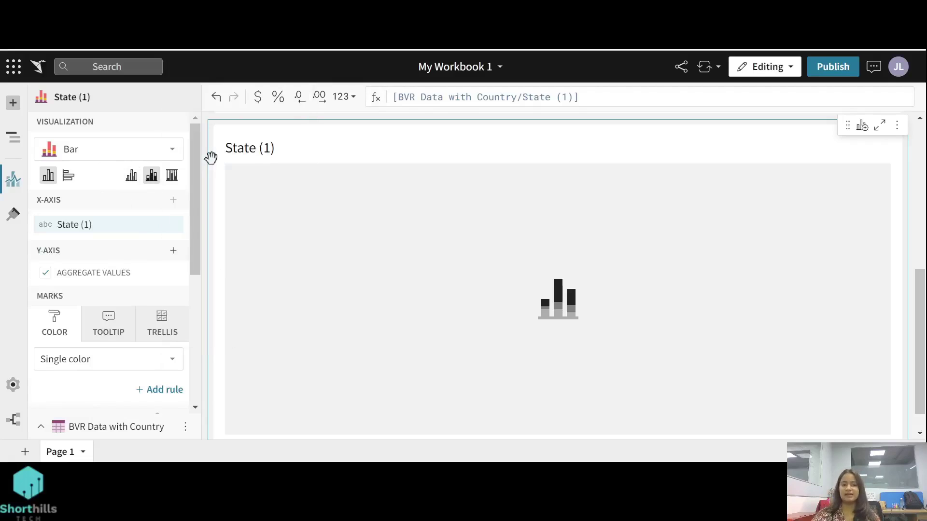
left_click(174, 251)
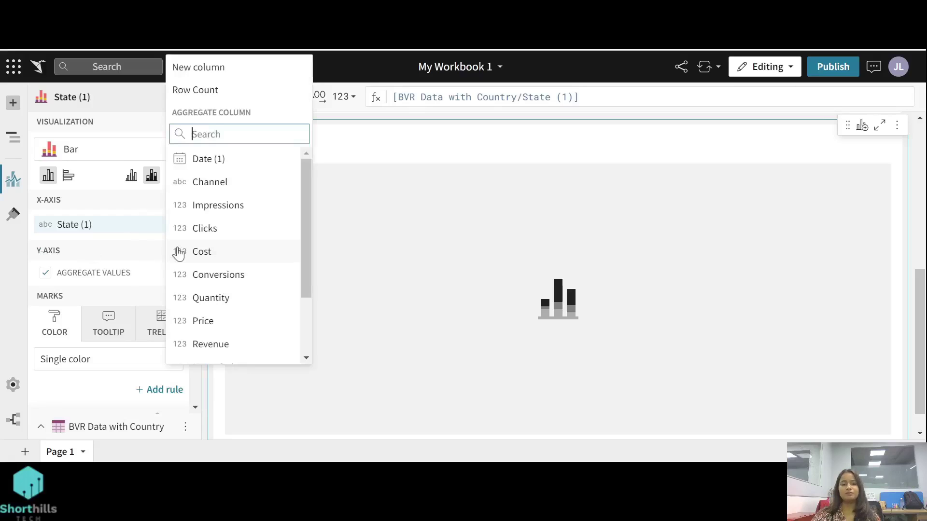
left_click(233, 208)
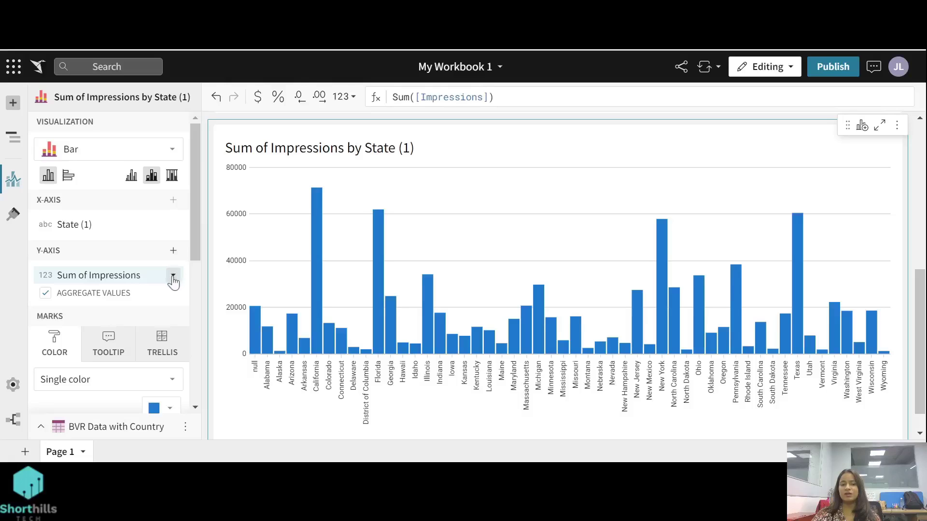
Sort the chart by Sum of Impressions, highest first, from the element menu
left_click(172, 276)
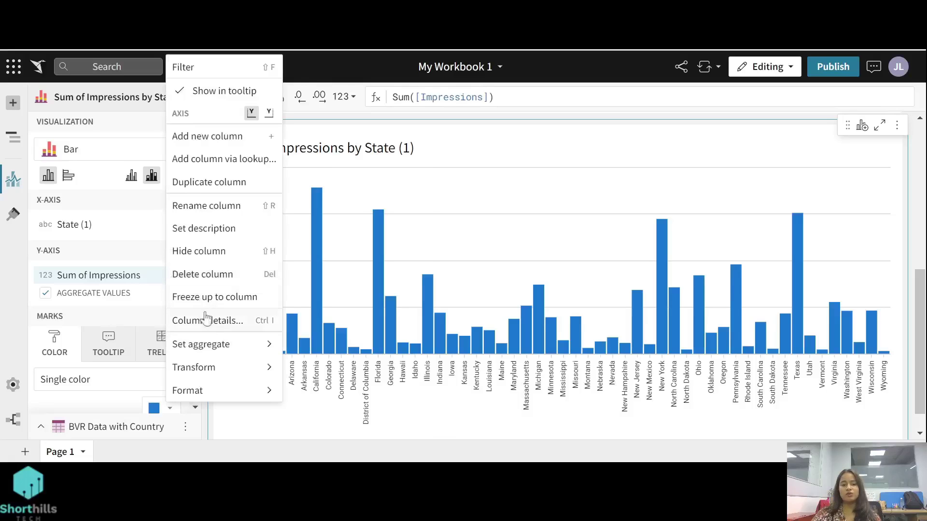
mouse_move(199, 351)
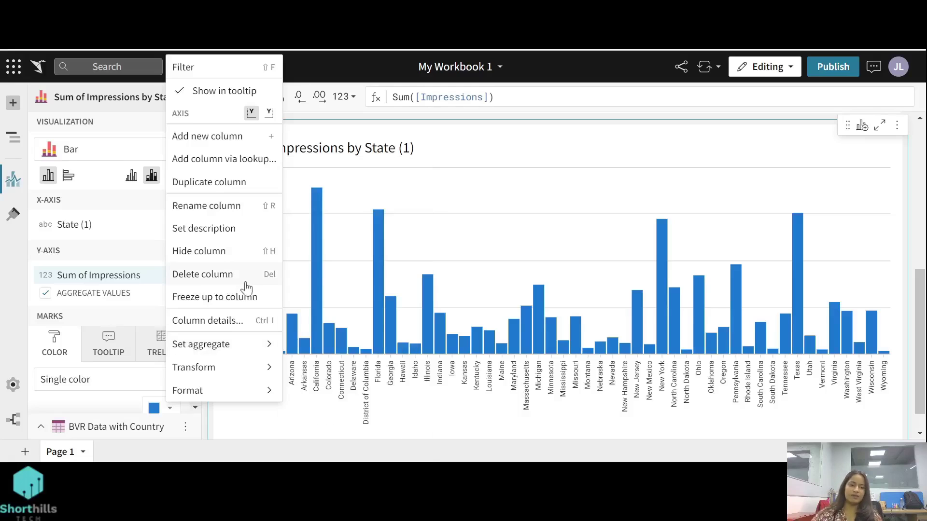
left_click(370, 176)
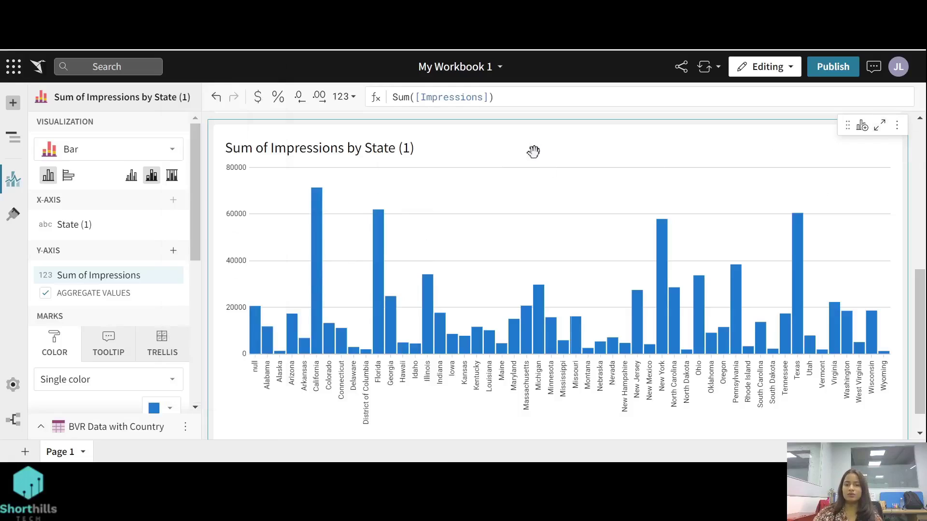
left_click(897, 127)
mouse_move(839, 147)
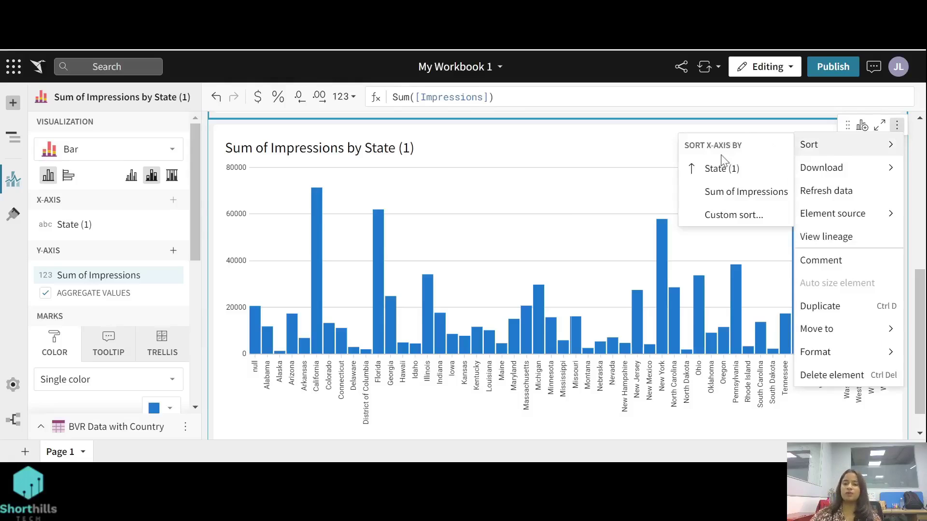
left_click(729, 195)
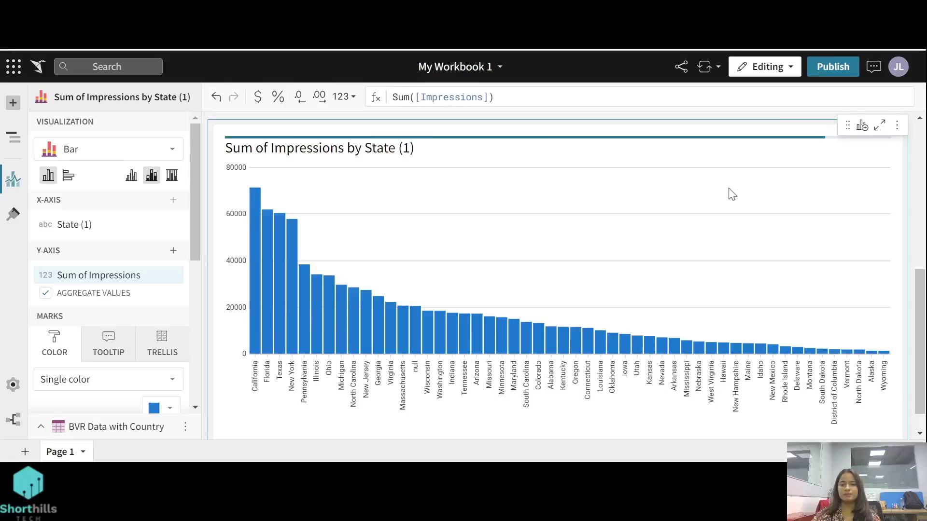
scroll(43, 249, "down", 2)
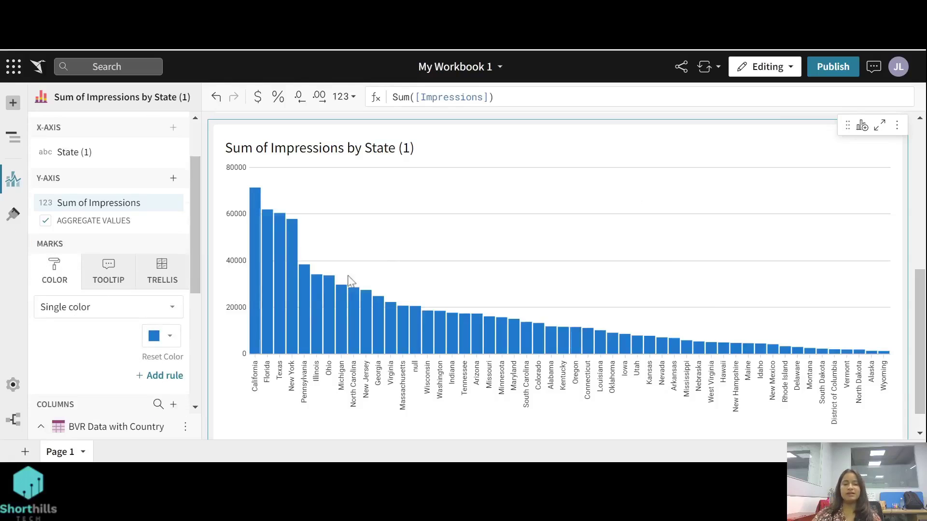
Colour the bars on a gradient scale driven by Sum of Impressions
mouse_move(269, 276)
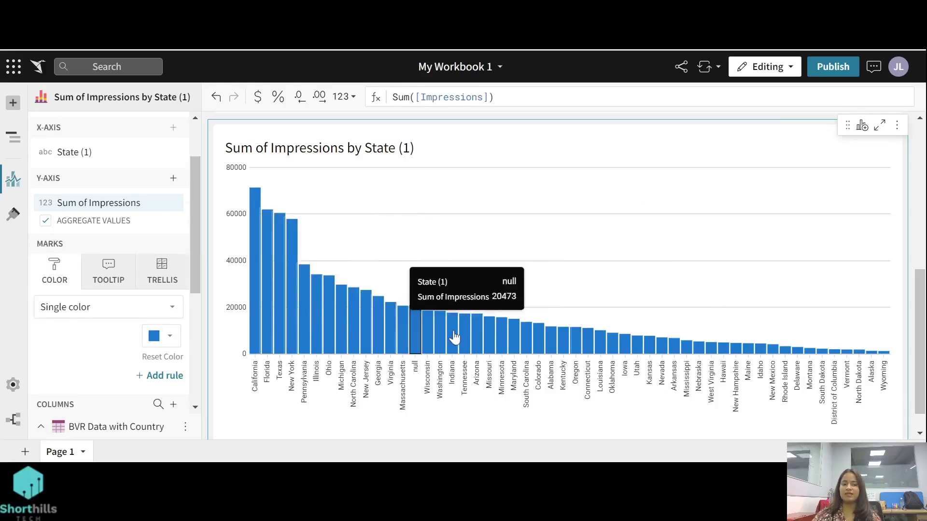
left_click(107, 308)
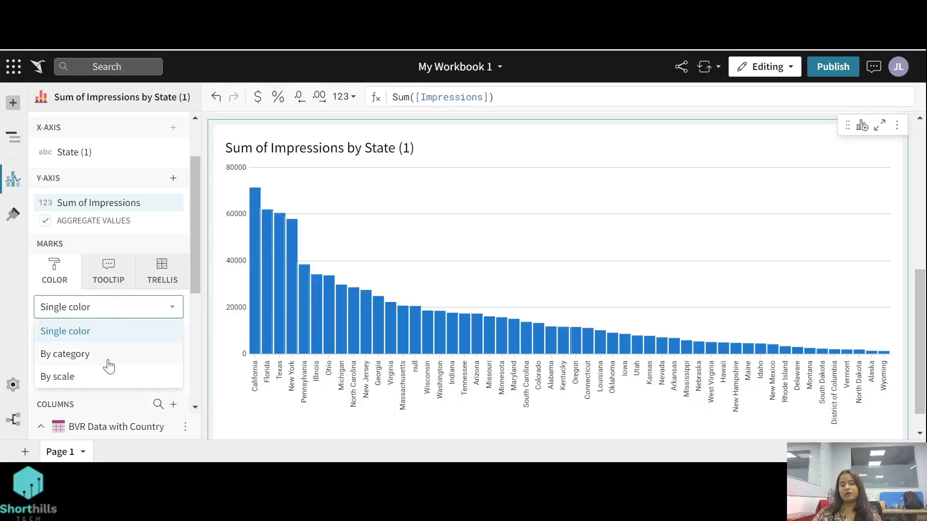
left_click(120, 378)
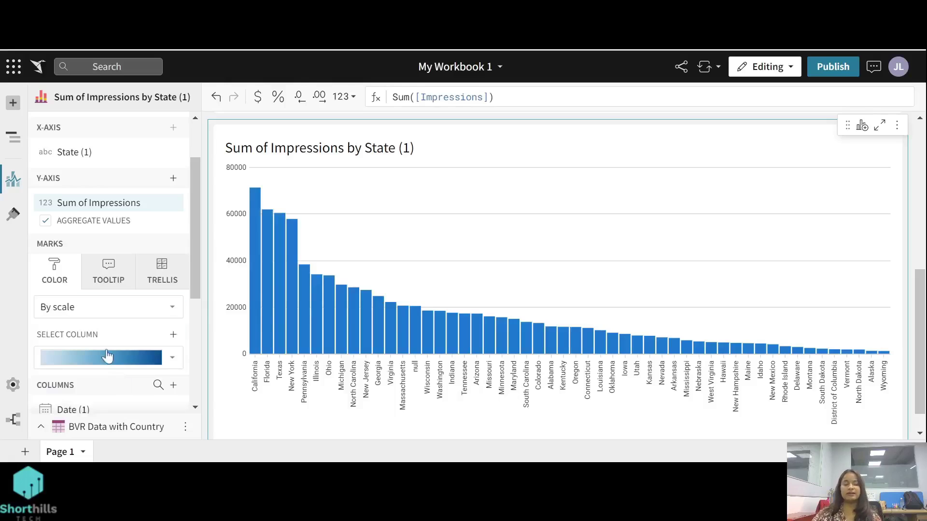
left_click(173, 335)
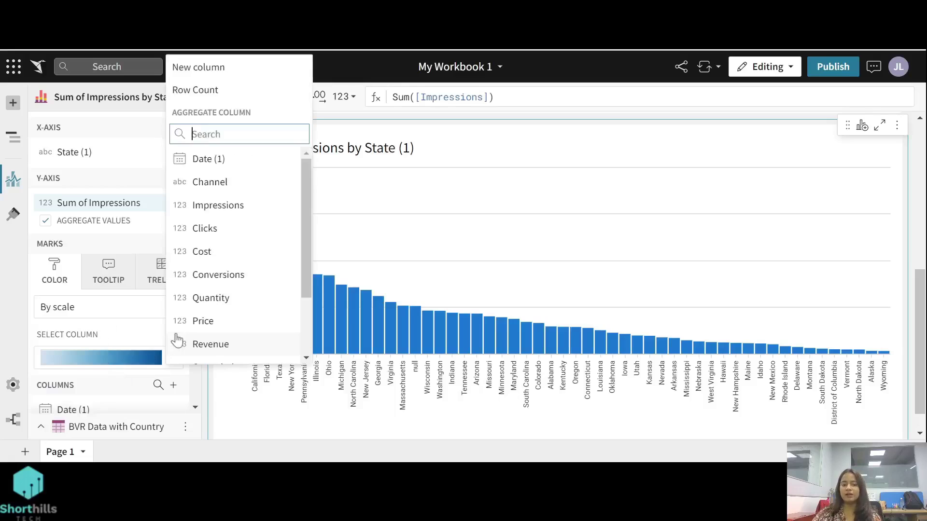
left_click(224, 213)
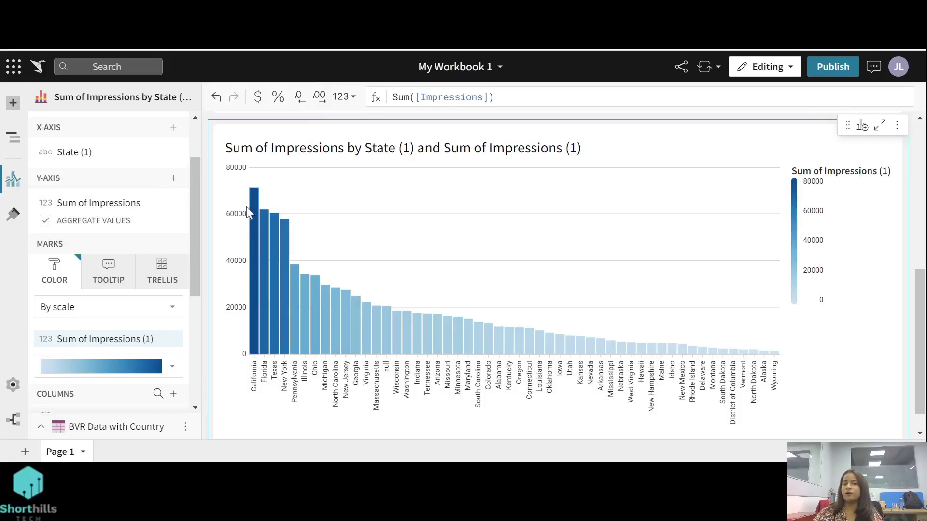
Add Sum of Clicks to the bars' tooltip
mouse_move(255, 247)
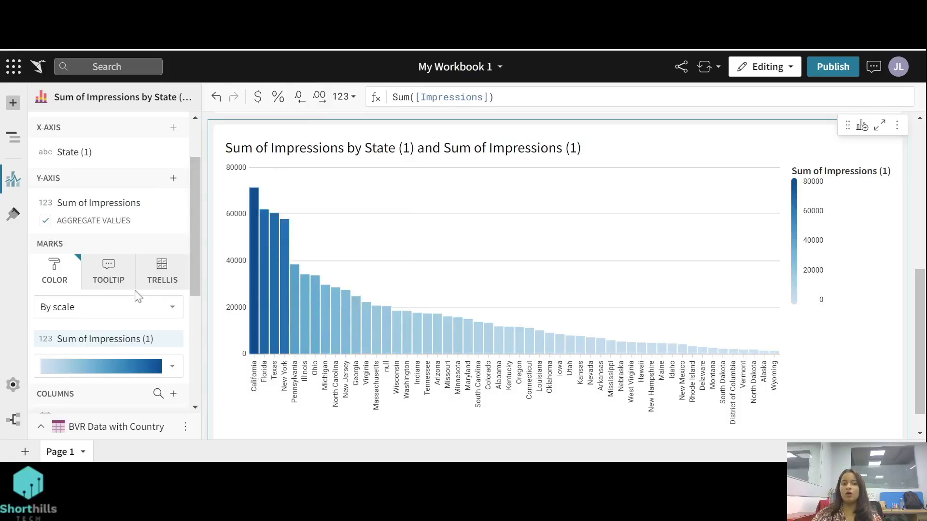
left_click(118, 272)
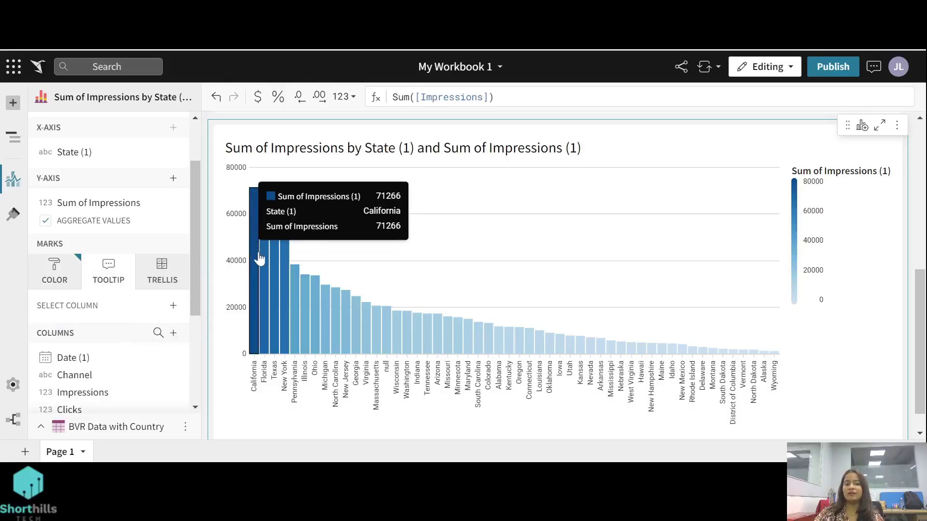
mouse_move(252, 246)
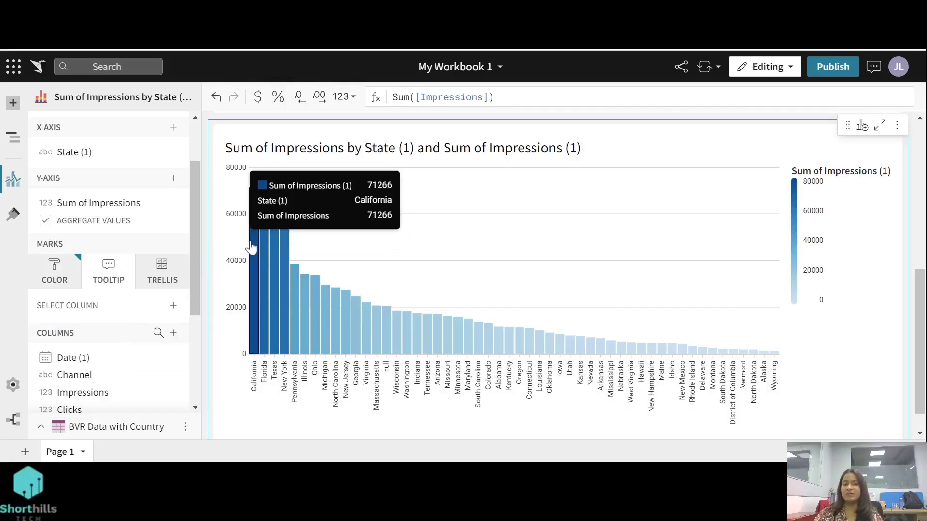
left_click(173, 305)
left_click(216, 229)
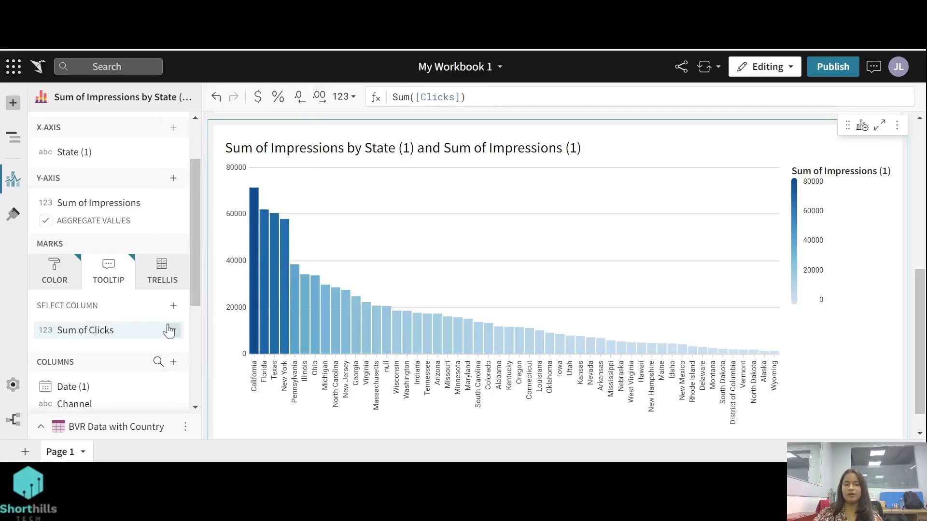
mouse_move(253, 209)
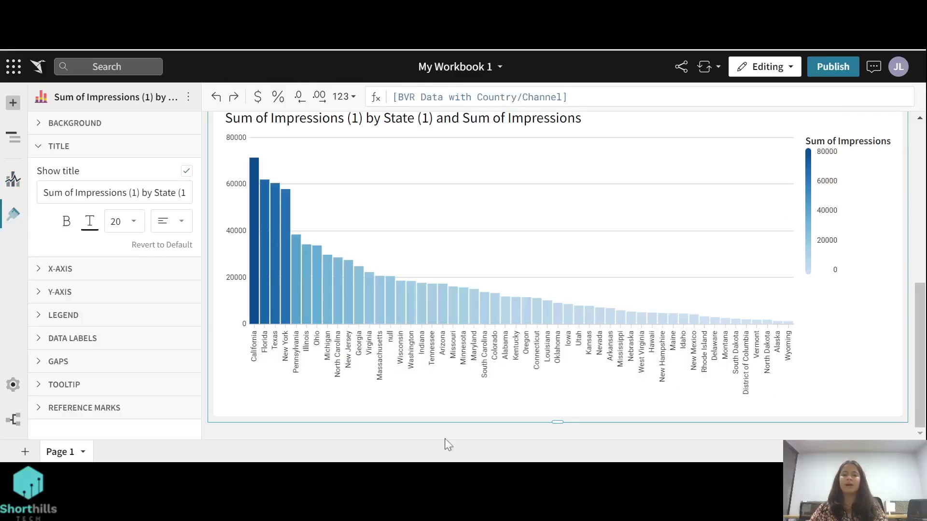
Retitle the chart 'Impression by state' and centre-align the title
left_click(13, 225)
left_click(13, 225)
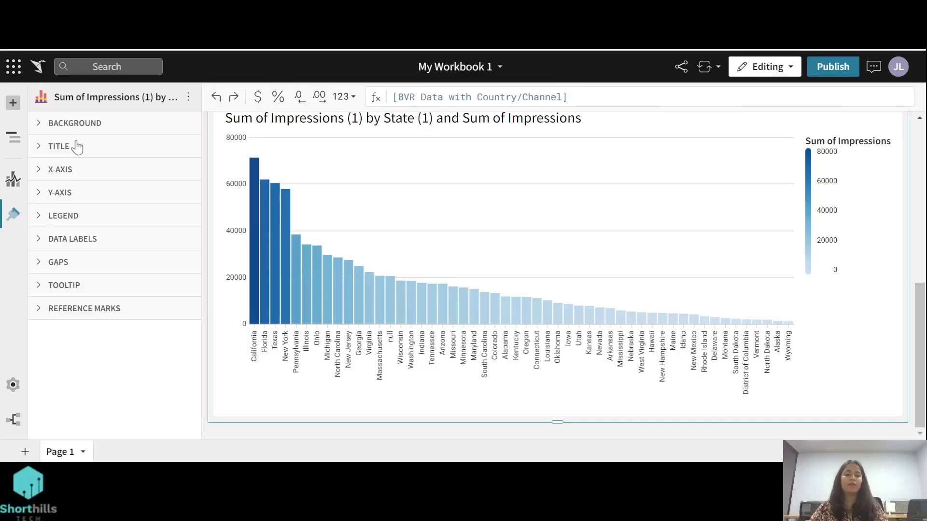
left_click(59, 126)
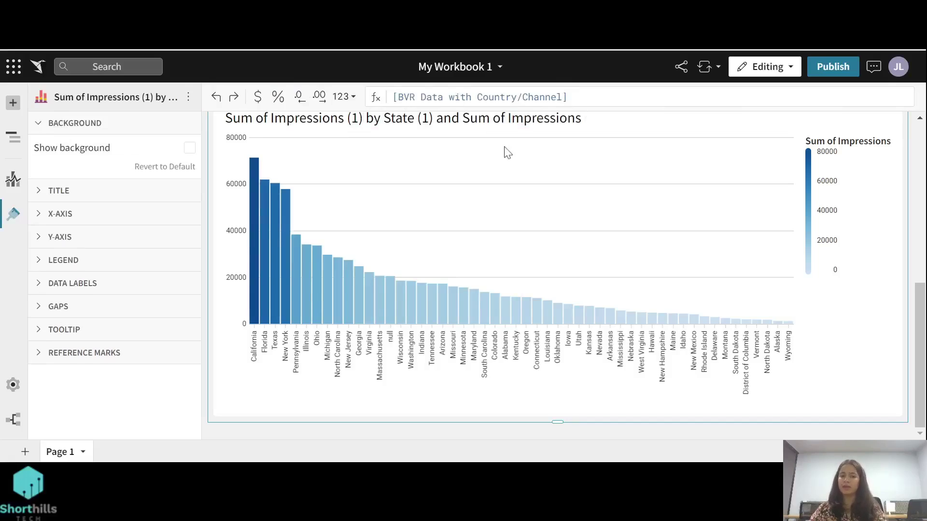
left_click(59, 191)
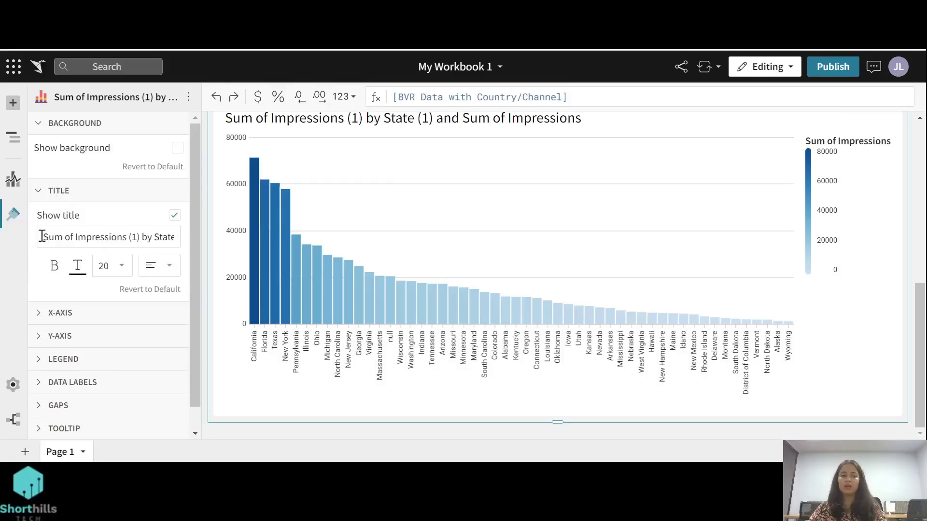
left_click_drag(42, 237, 193, 237)
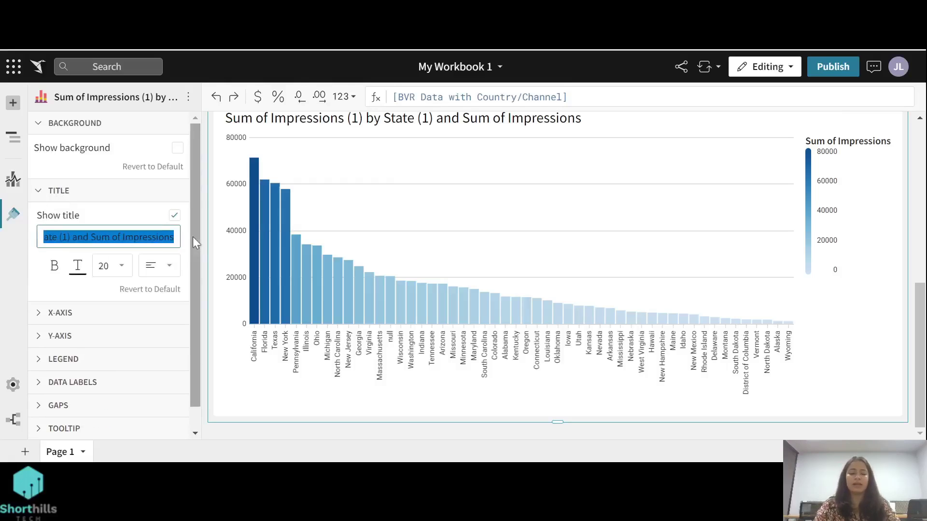
type("Impress")
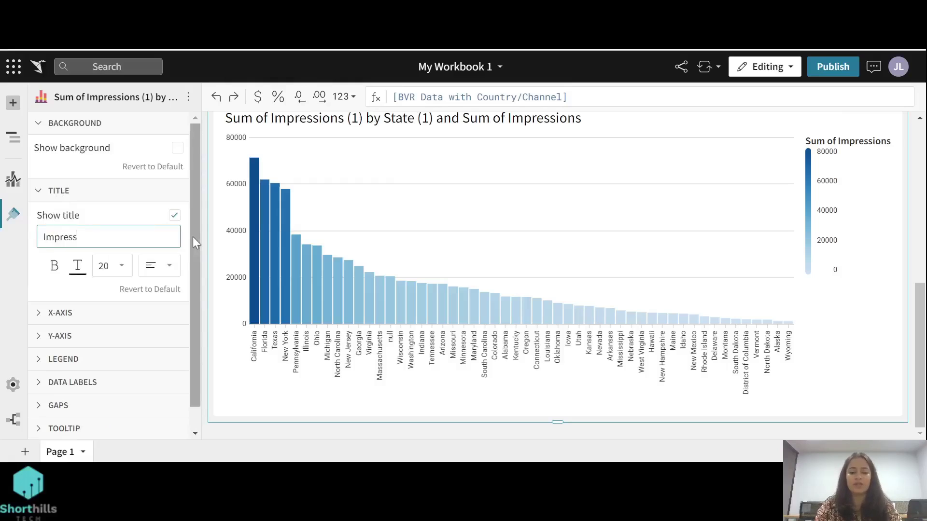
type("ion by stat")
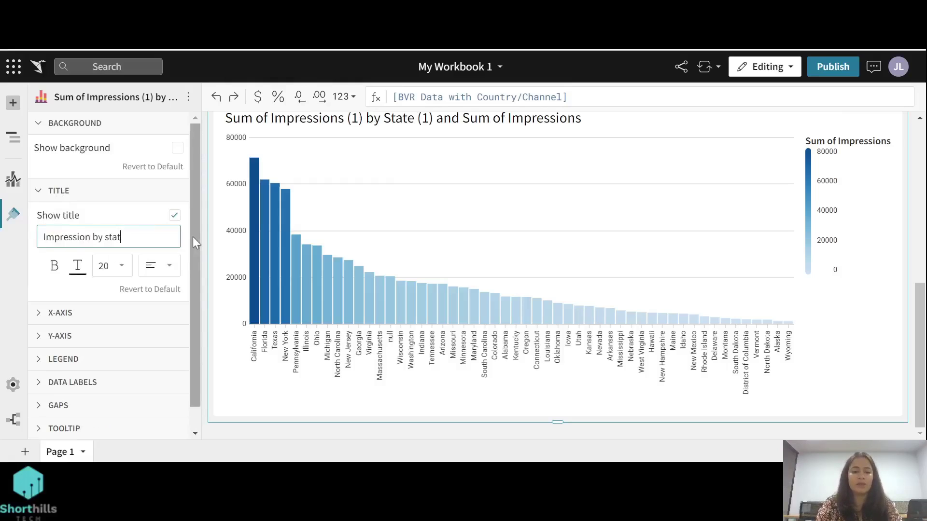
type("e")
key("Return")
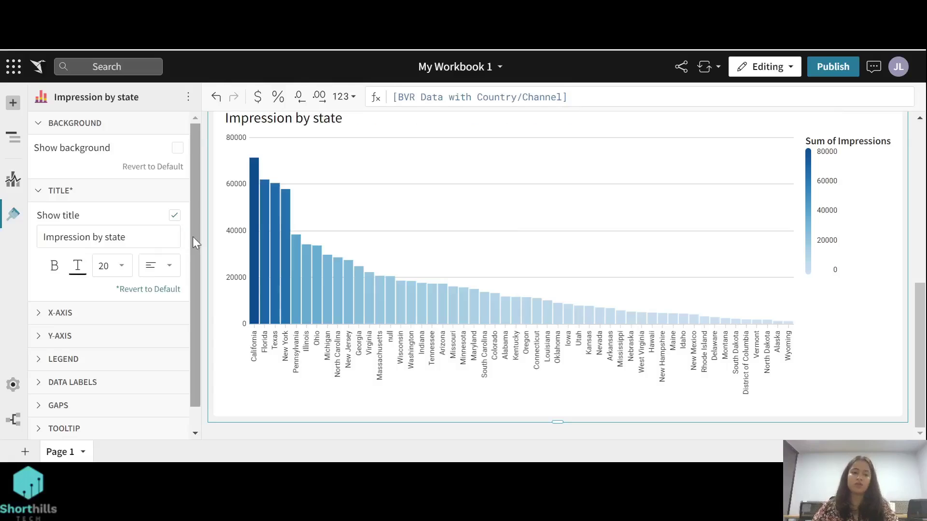
left_click(171, 267)
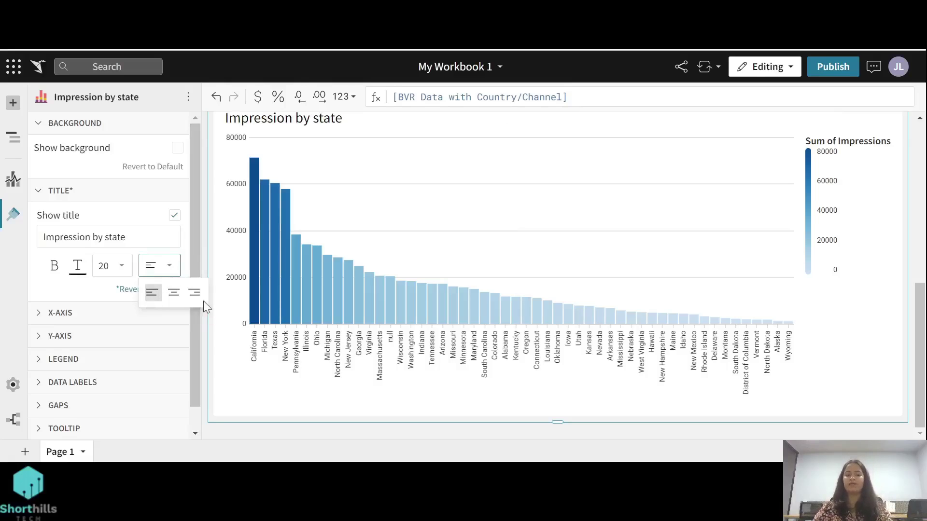
left_click(170, 297)
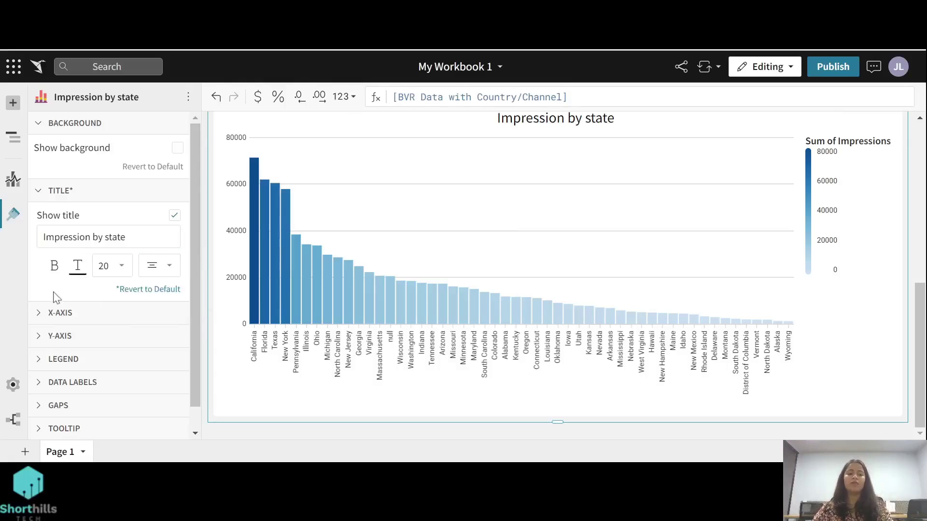
Expand the X-Axis settings in the Element format panel
left_click(65, 314)
scroll(66, 315, "down", 2)
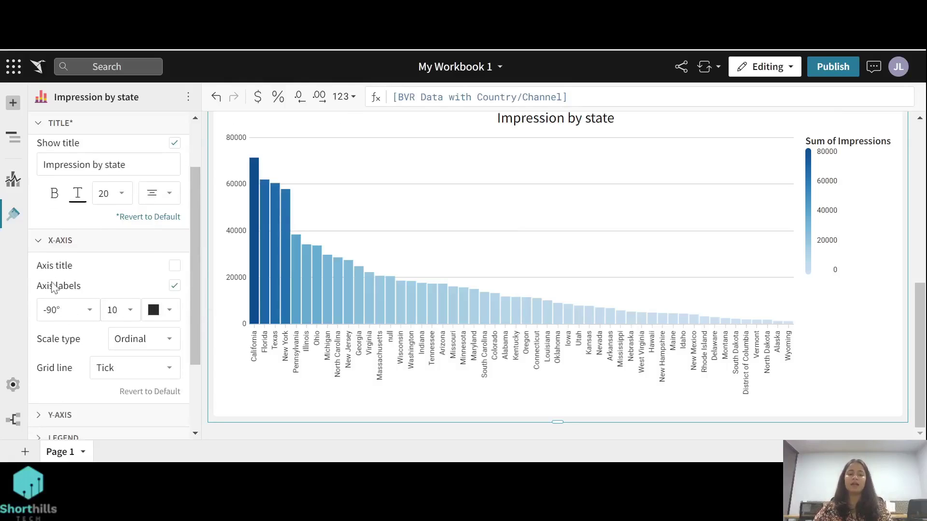
scroll(105, 275, "down", 2)
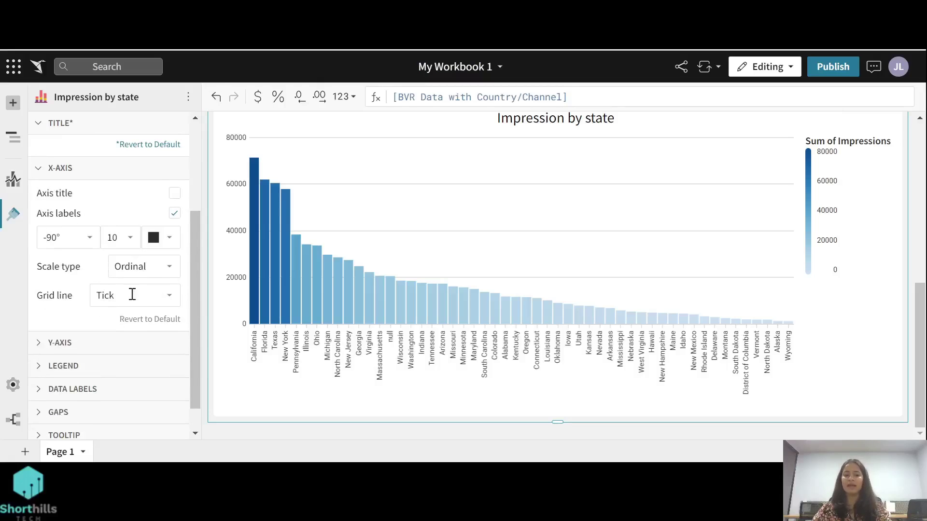
scroll(133, 294, "down", 1)
Turn on the Y-axis title 'Impression', keeping the Linear scale type
left_click(63, 313)
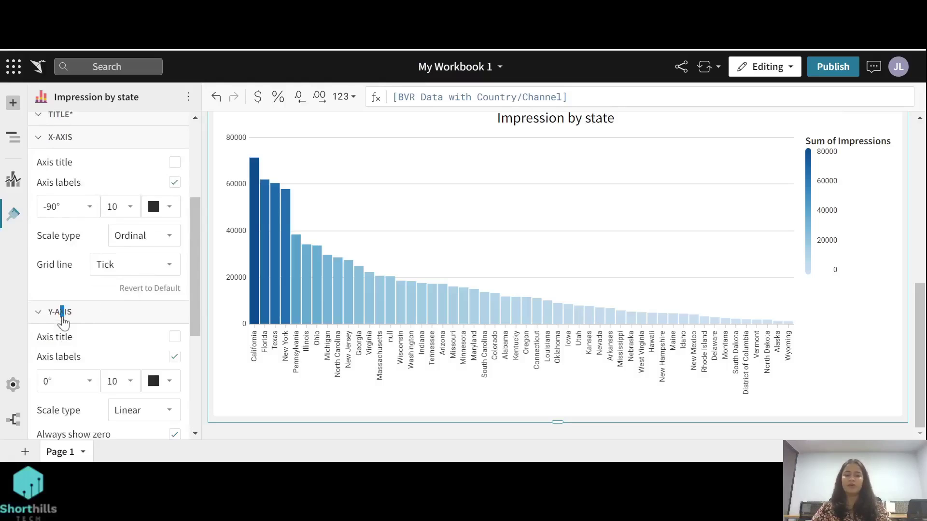
scroll(62, 319, "down", 4)
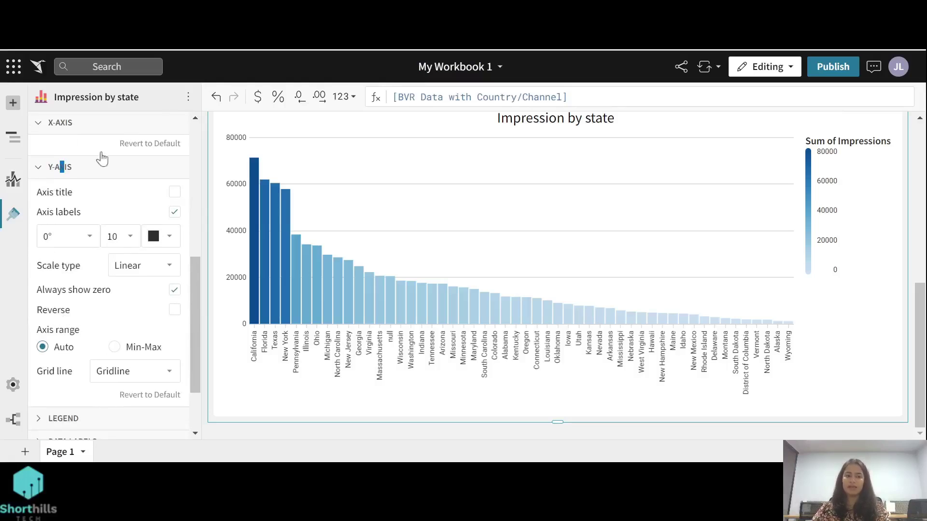
left_click(174, 192)
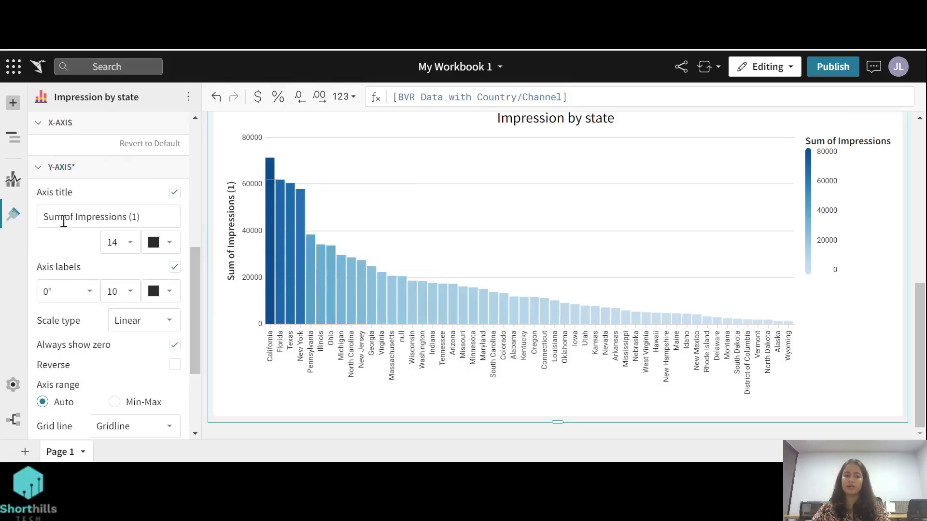
left_click_drag(42, 218, 175, 215)
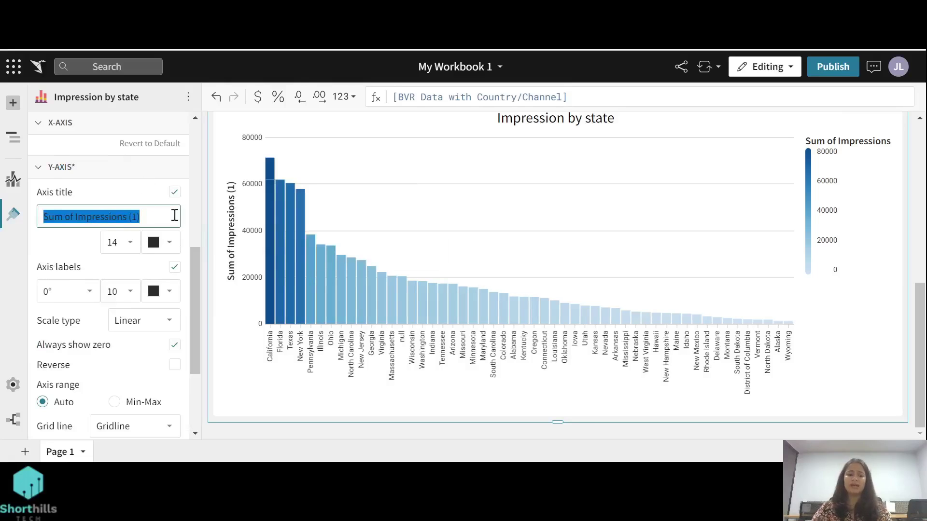
type("Impression")
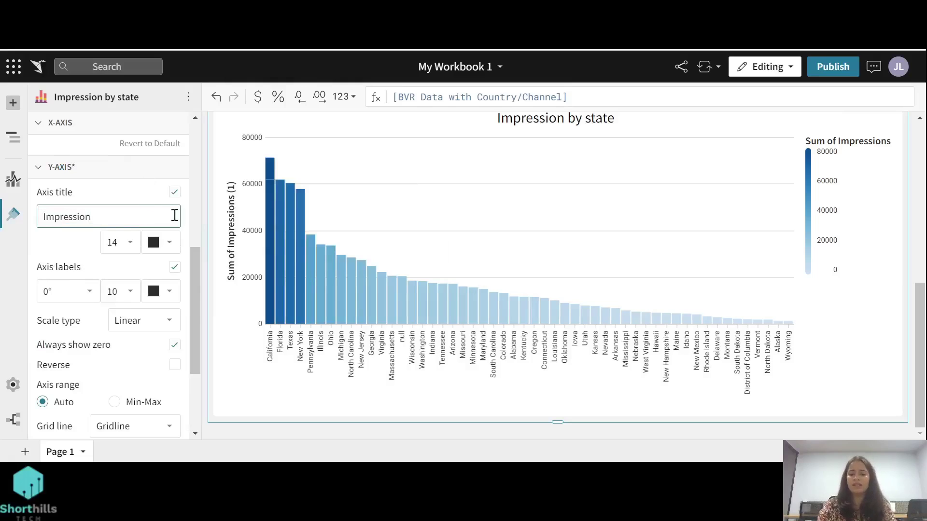
key("Return")
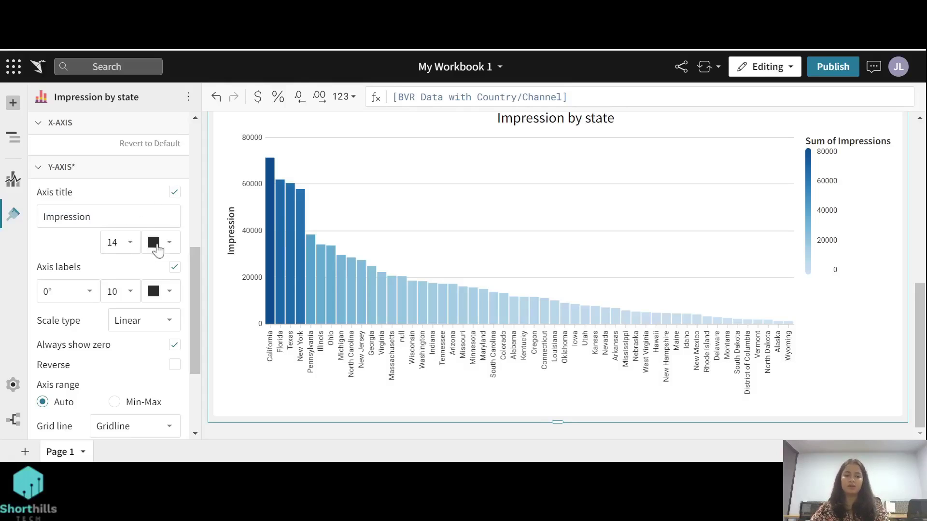
scroll(157, 248, "down", 2)
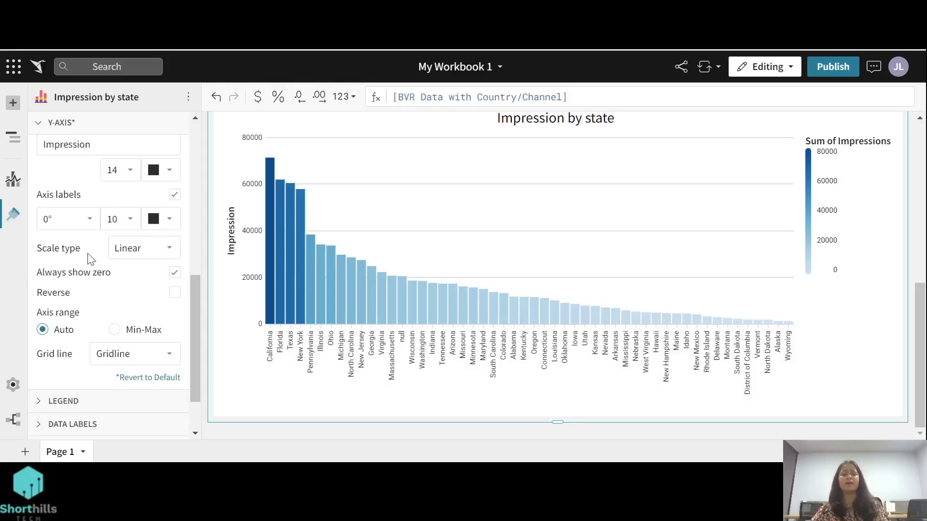
left_click(133, 251)
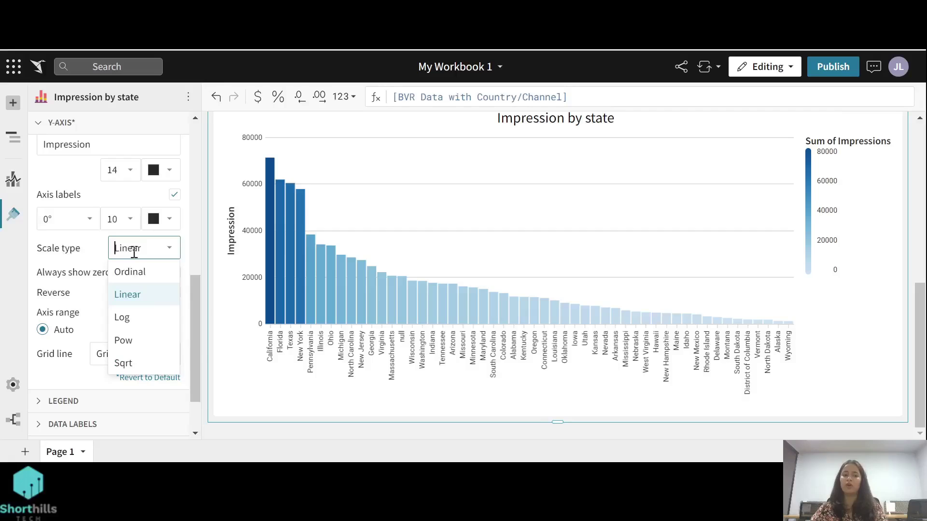
left_click(134, 251)
scroll(78, 254, "down", 2)
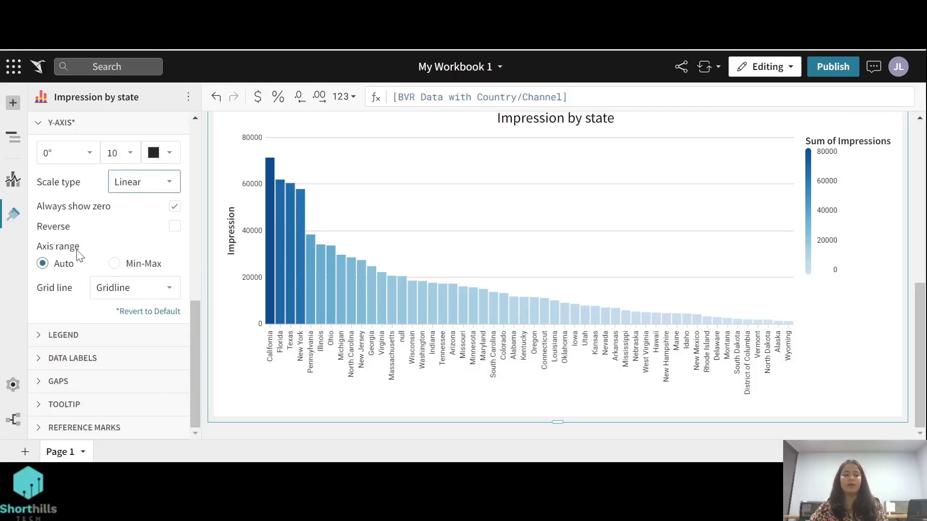
Toggle Show legend off and back on so the legend stays shown at Right
left_click(67, 335)
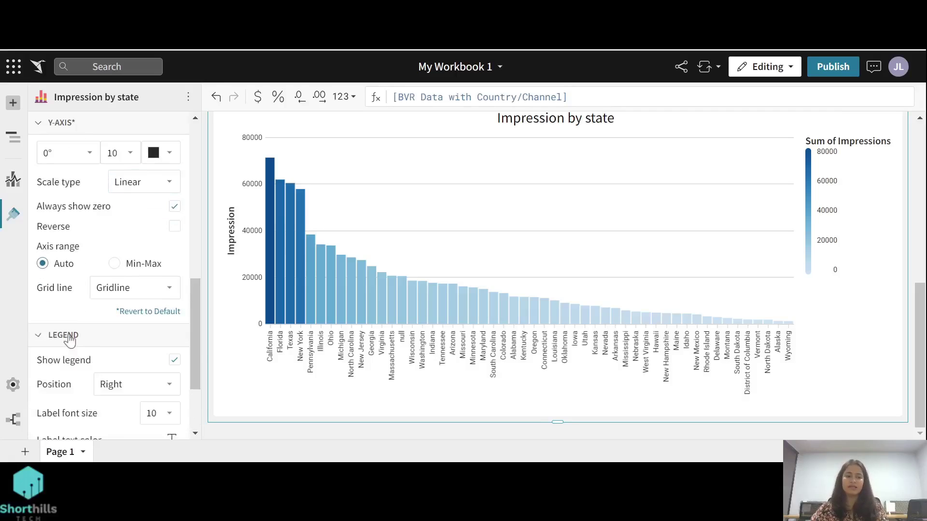
scroll(70, 340, "down", 4)
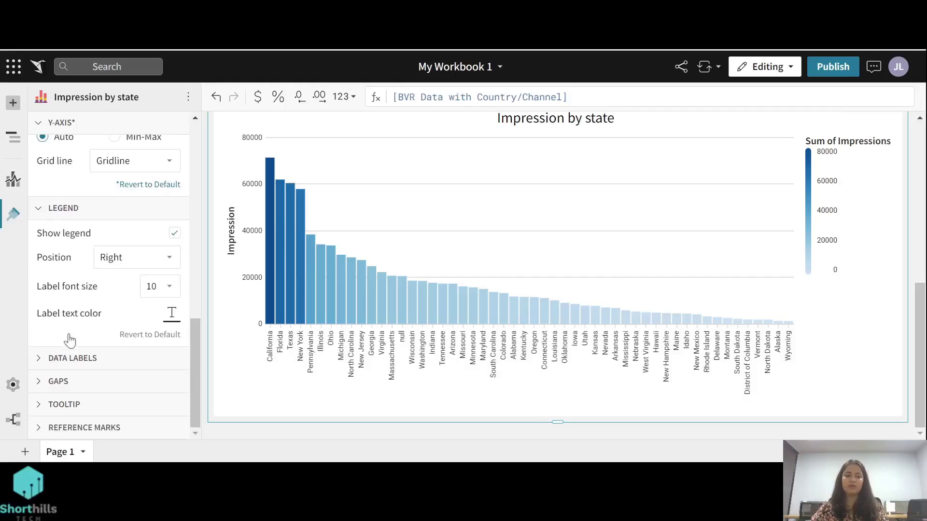
left_click(175, 235)
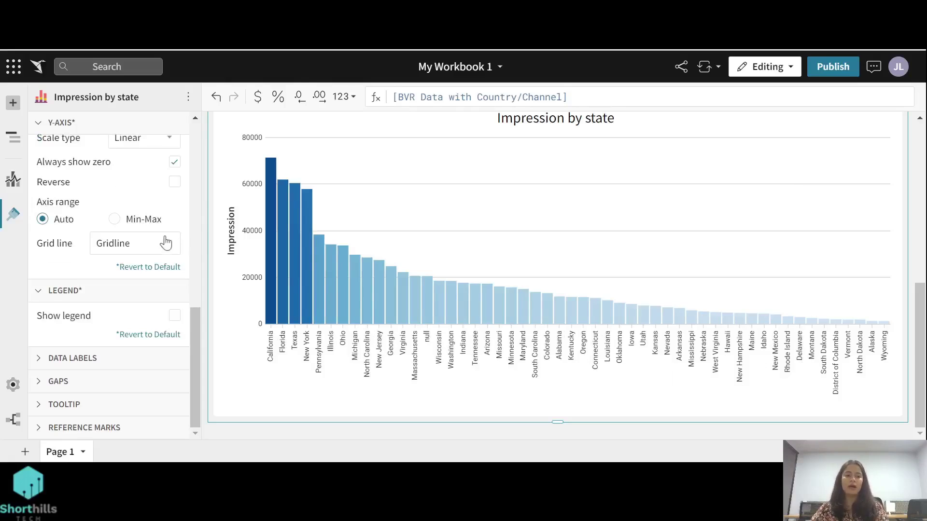
left_click(176, 315)
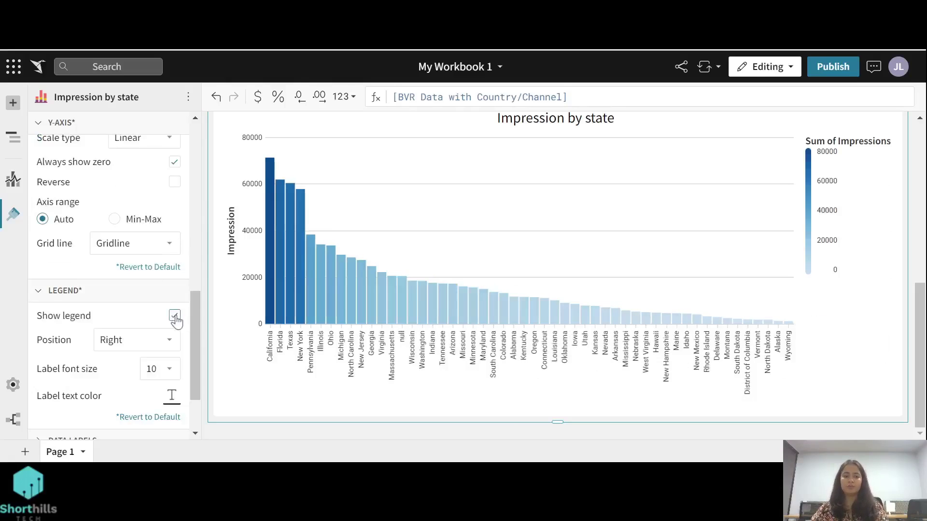
left_click(176, 315)
left_click(176, 315)
scroll(127, 292, "down", 2)
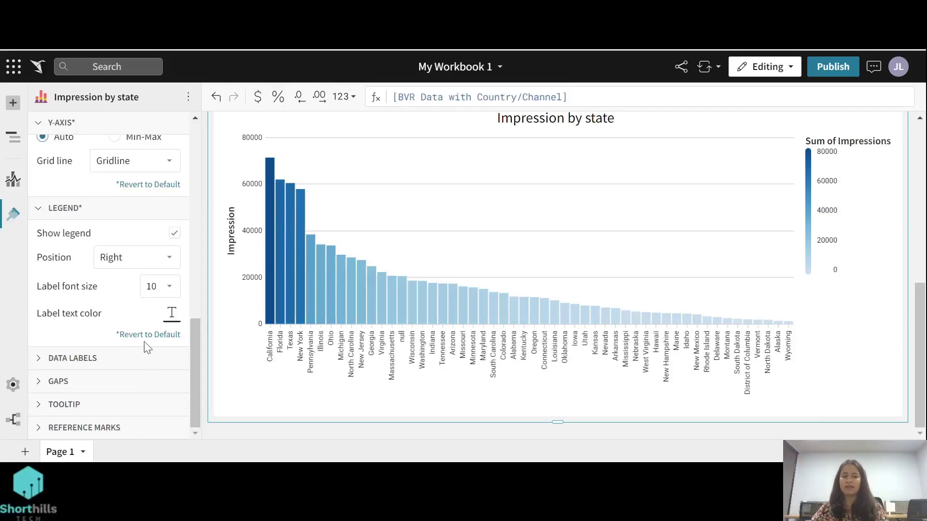
left_click(72, 357)
Enable data labels and set their position to End after trying Start
scroll(102, 338, "down", 2)
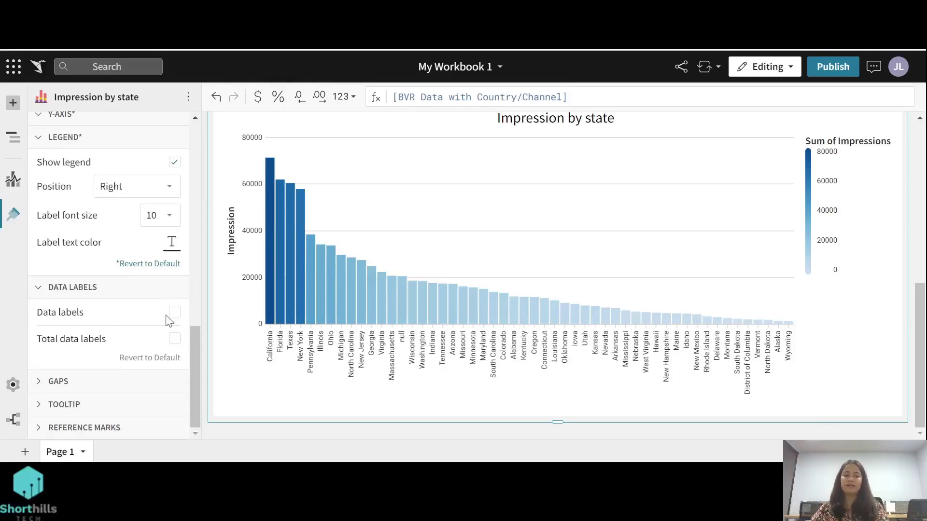
left_click(175, 312)
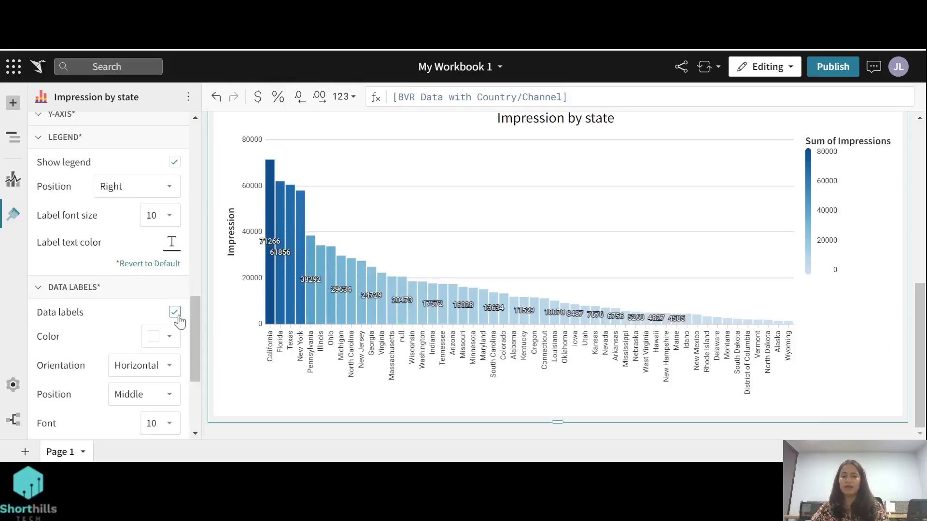
scroll(178, 321, "down", 3)
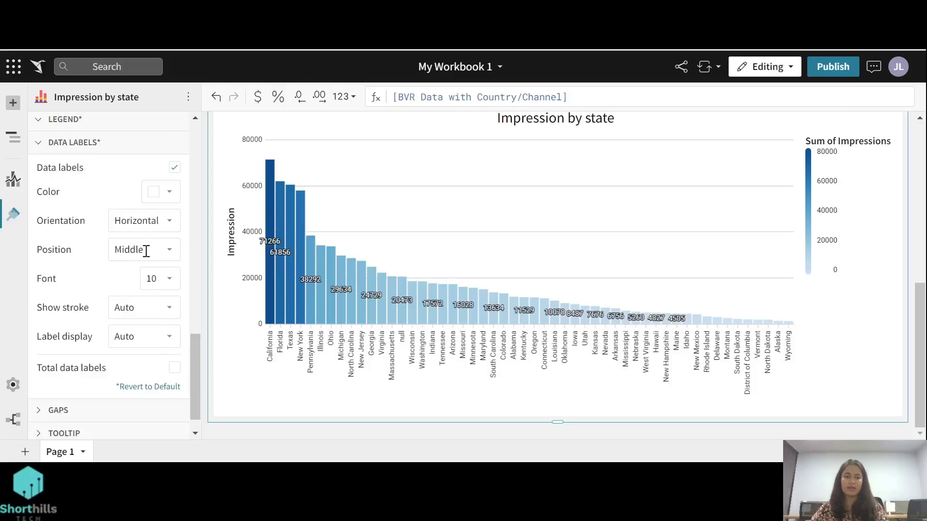
left_click(147, 249)
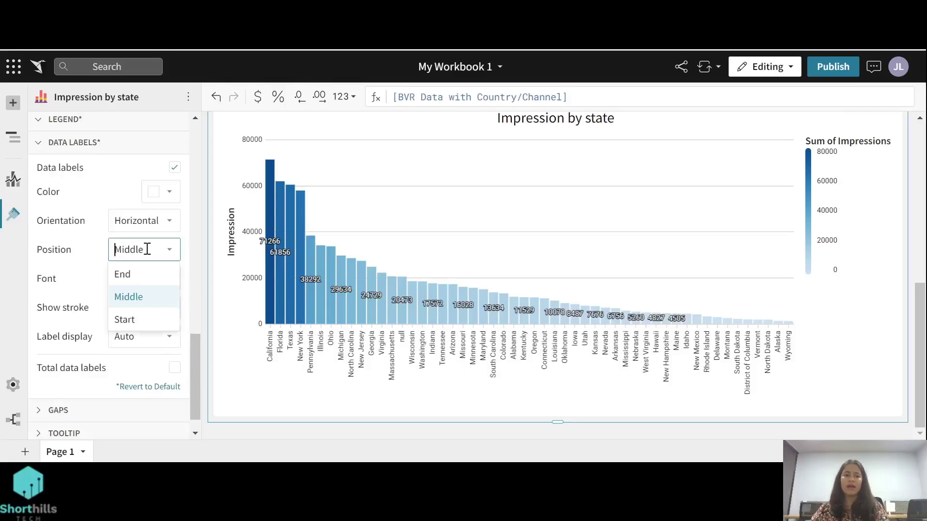
left_click(143, 318)
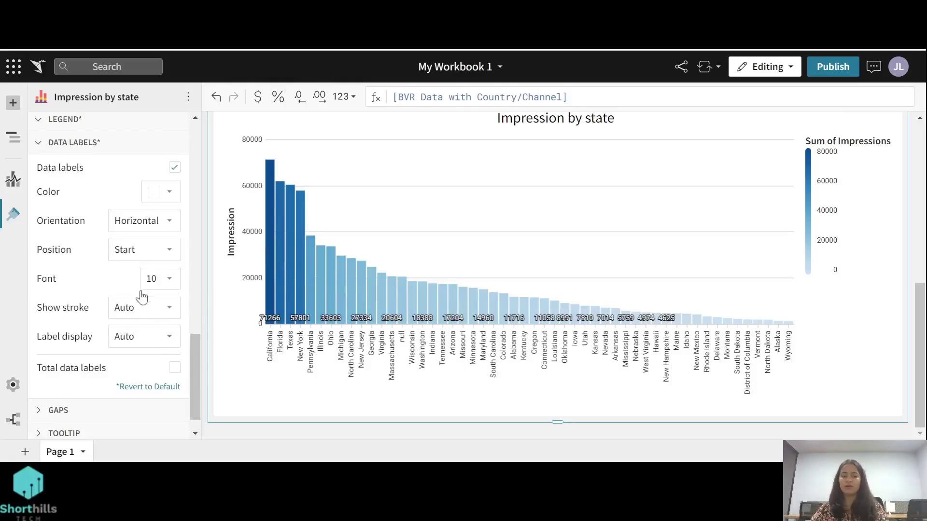
left_click(151, 248)
left_click(144, 275)
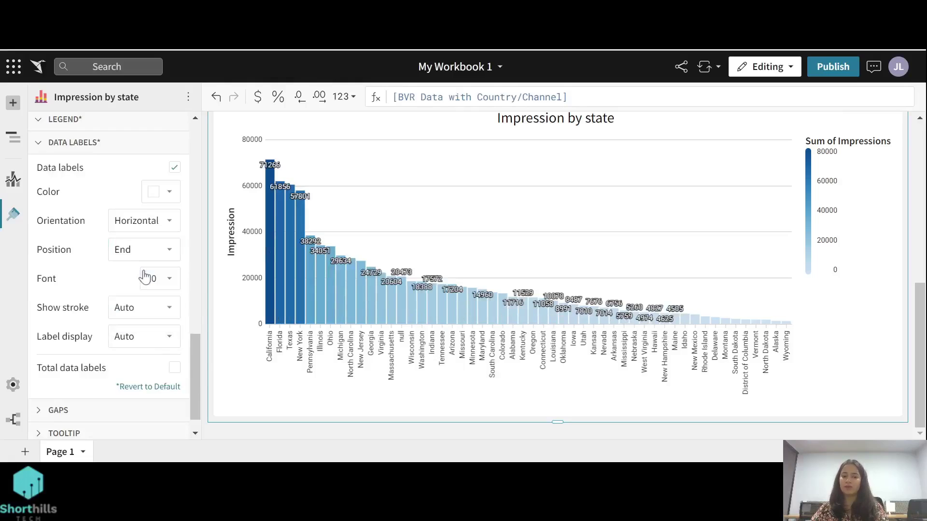
scroll(145, 278, "down", 1)
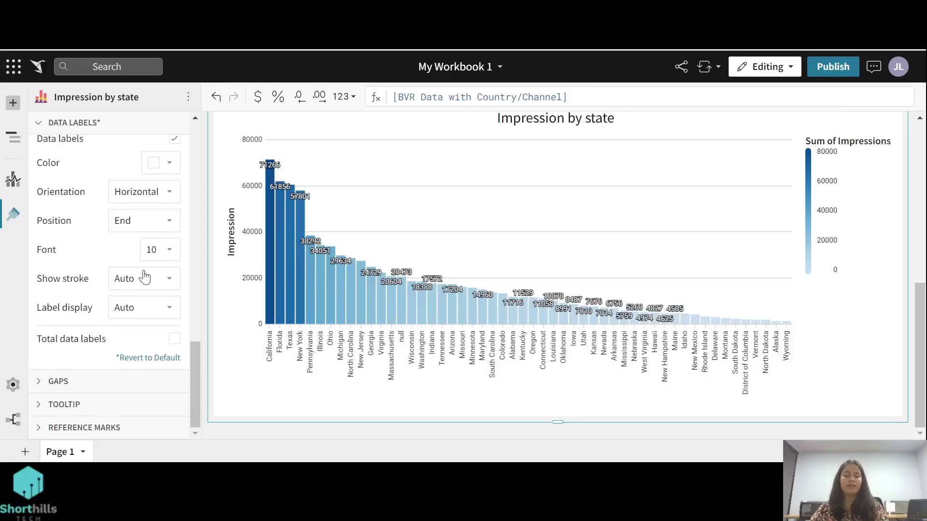
Under Gaps, set the bar gap width to Medium after trying Small
left_click(55, 382)
scroll(55, 382, "down", 2)
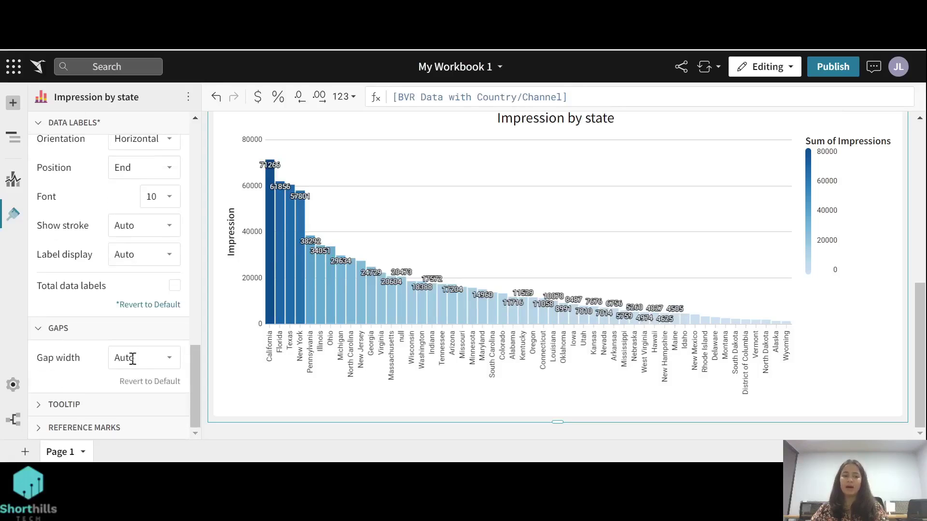
left_click(149, 360)
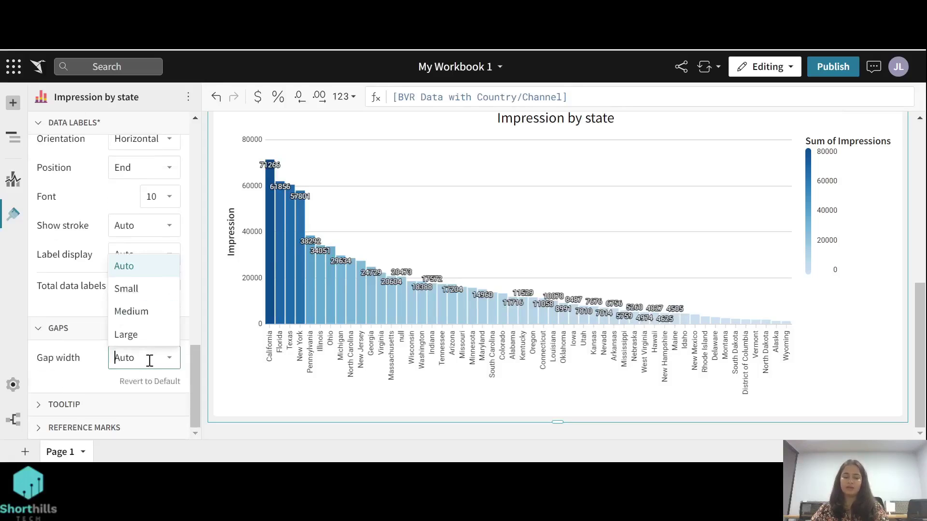
left_click(125, 291)
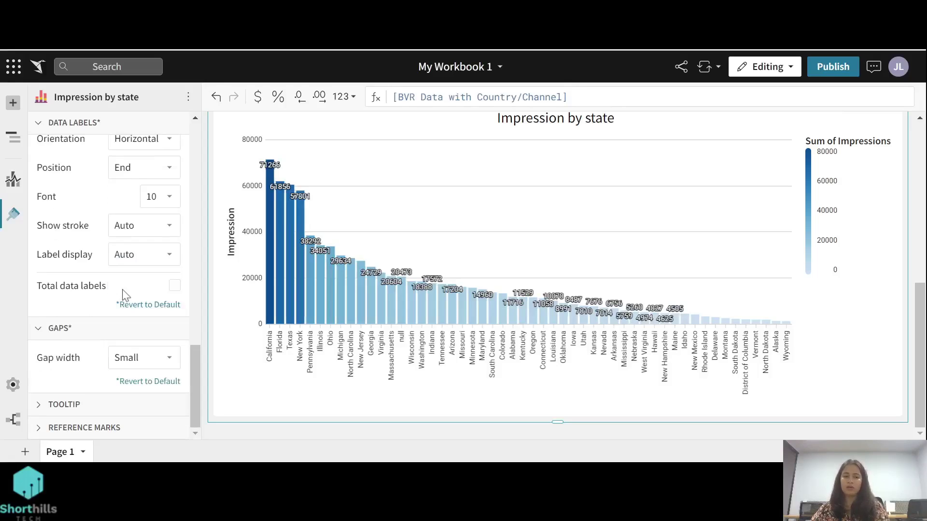
left_click(153, 358)
left_click(138, 313)
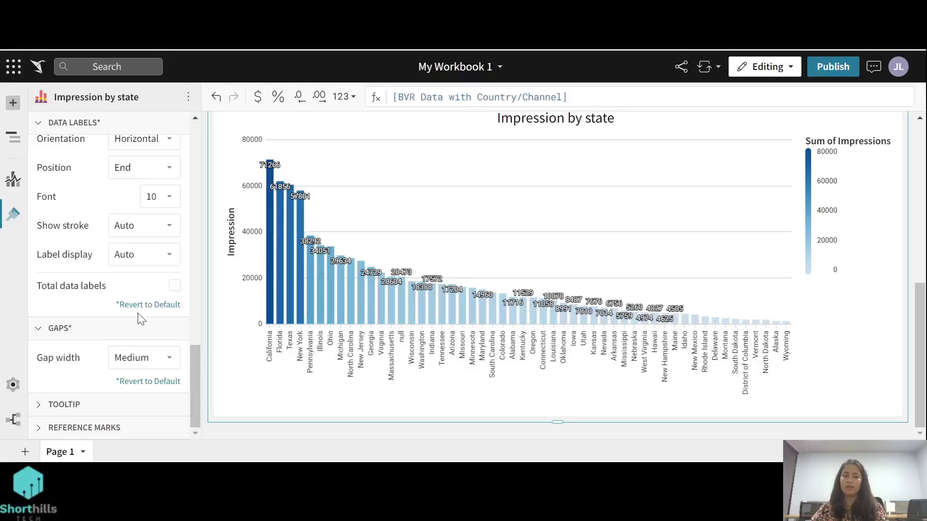
left_click(72, 404)
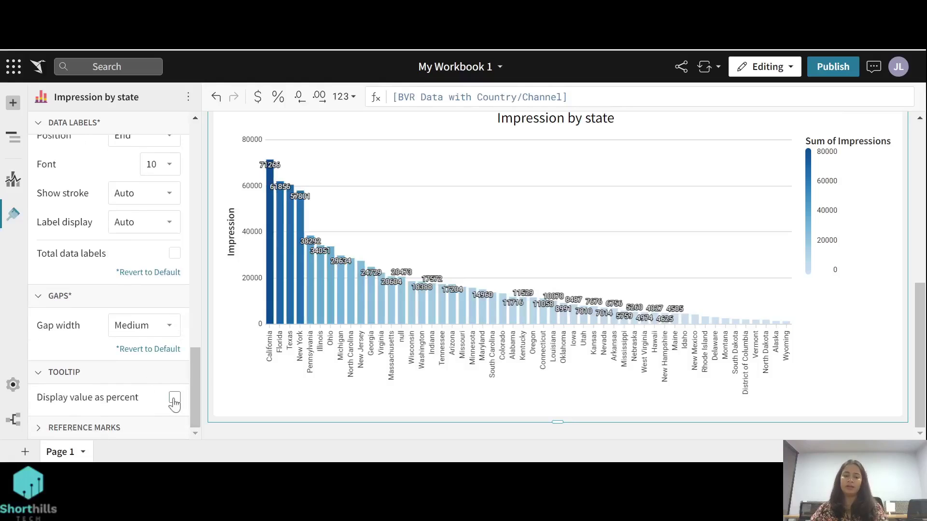
Scroll back to Data Labels and uncheck Data labels
mouse_move(270, 223)
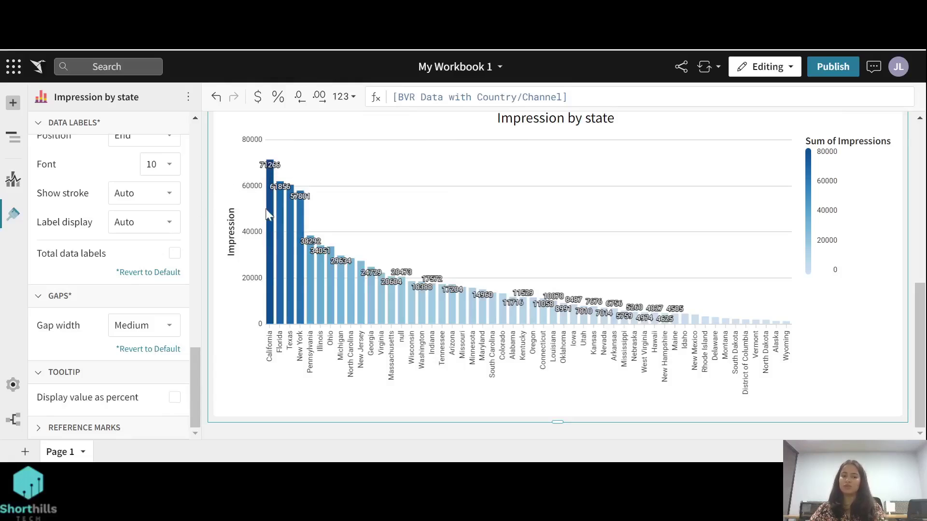
mouse_move(269, 239)
scroll(155, 260, "up", 6)
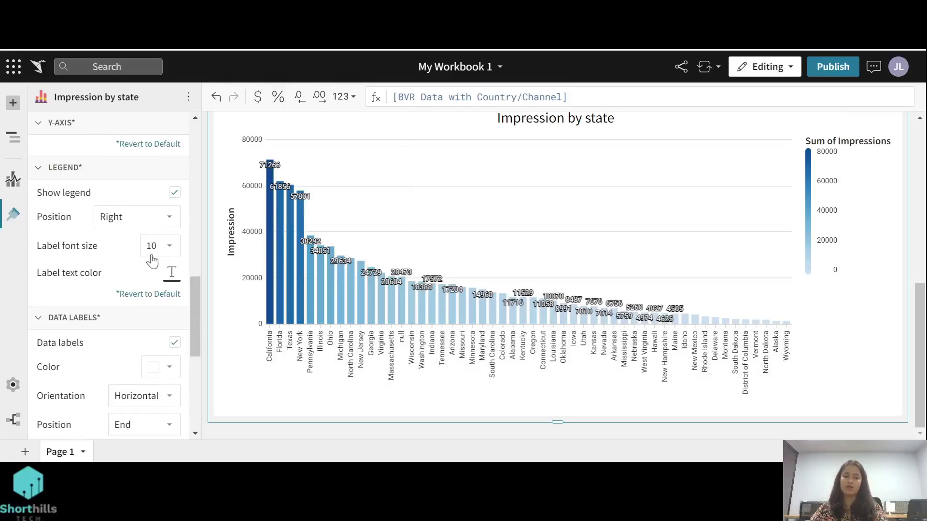
left_click(174, 343)
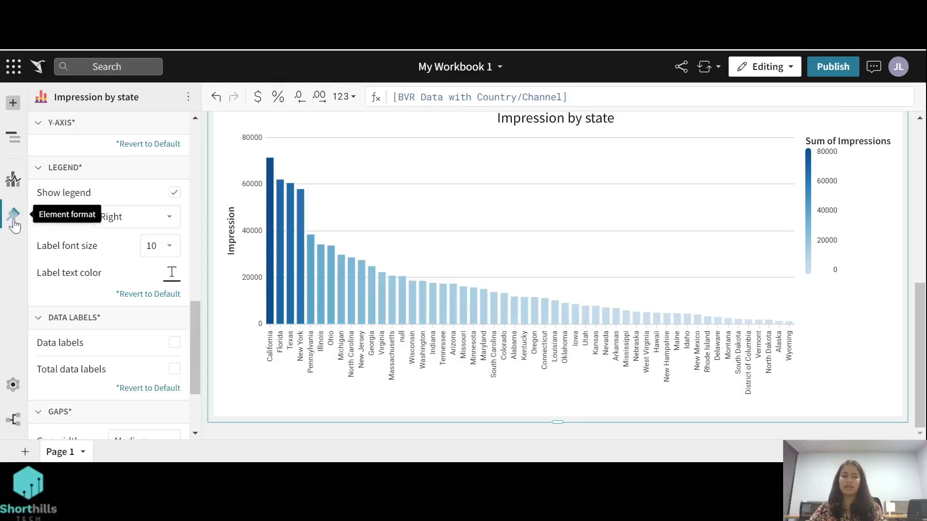
Show the Impression by state chart's data columns in the Element properties panel, checking the data table above
left_click(16, 181)
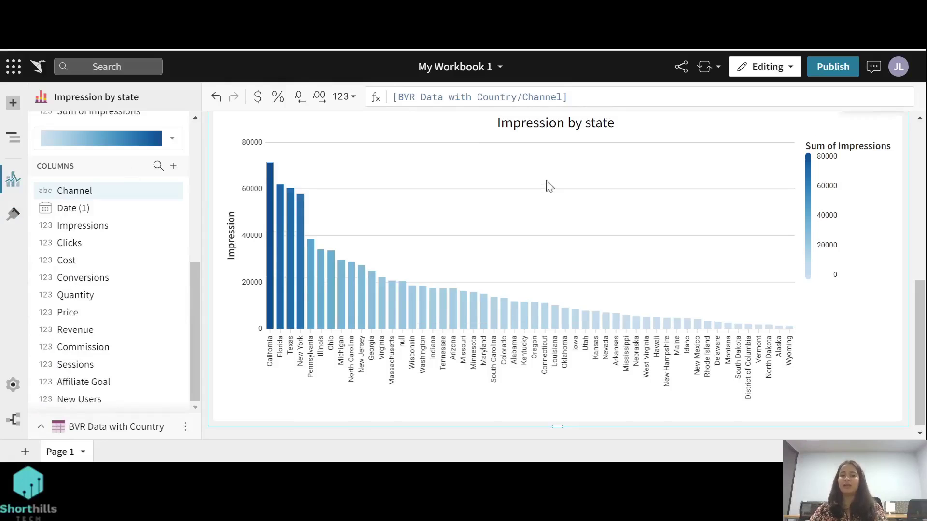
scroll(548, 184, "up", 5)
scroll(545, 180, "up", 5)
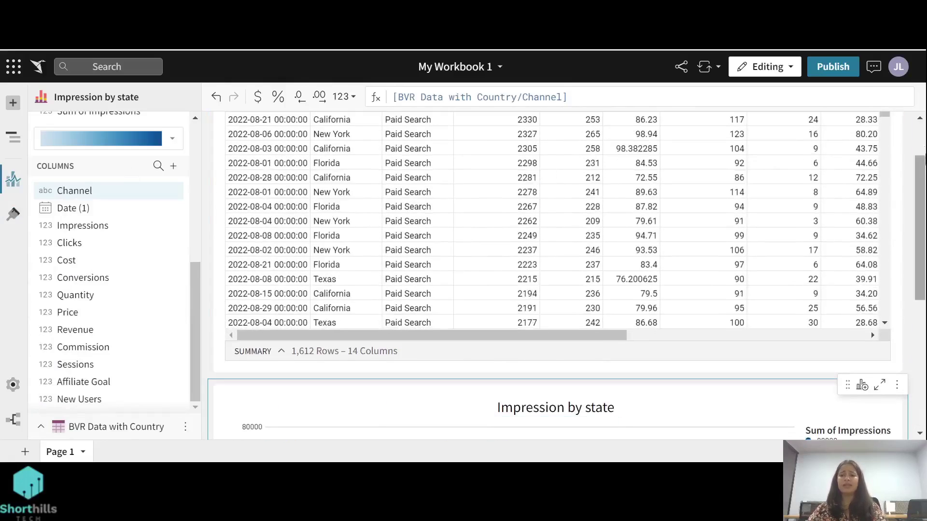
scroll(545, 178, "up", 2)
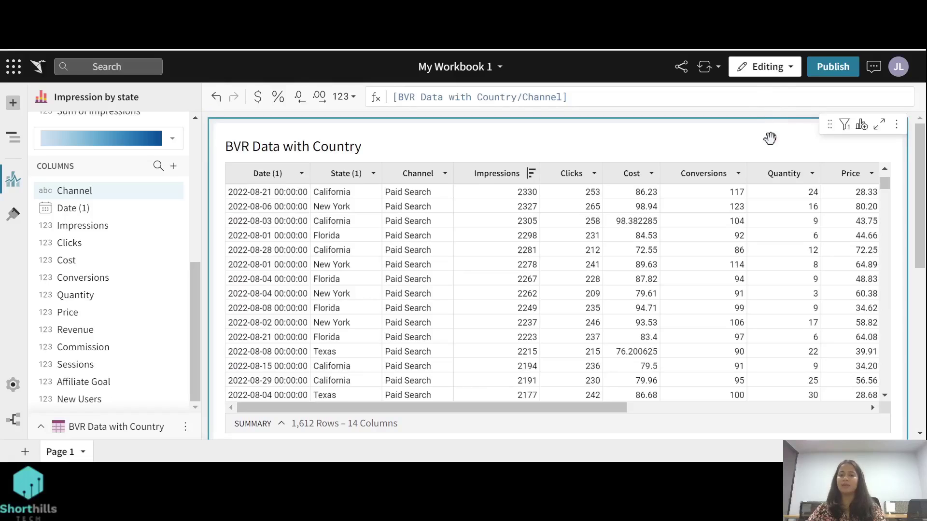
scroll(922, 158, "down", 5)
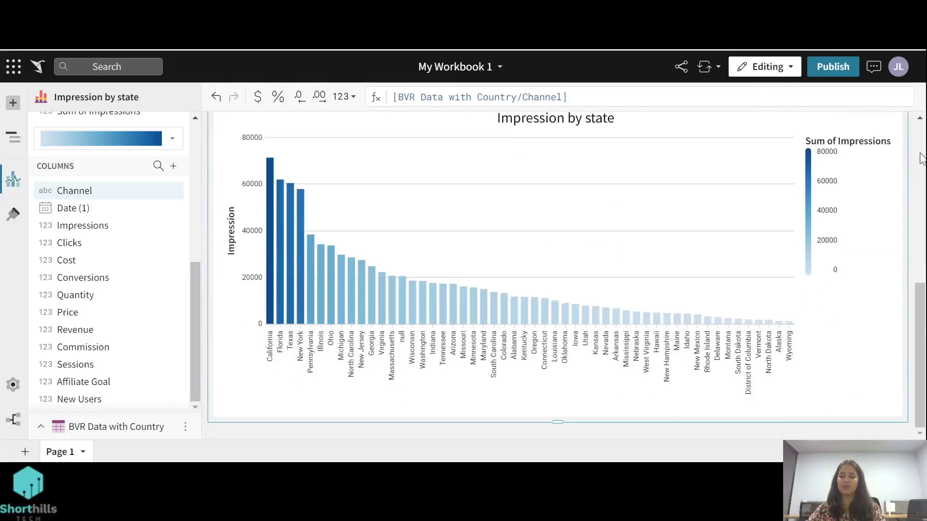